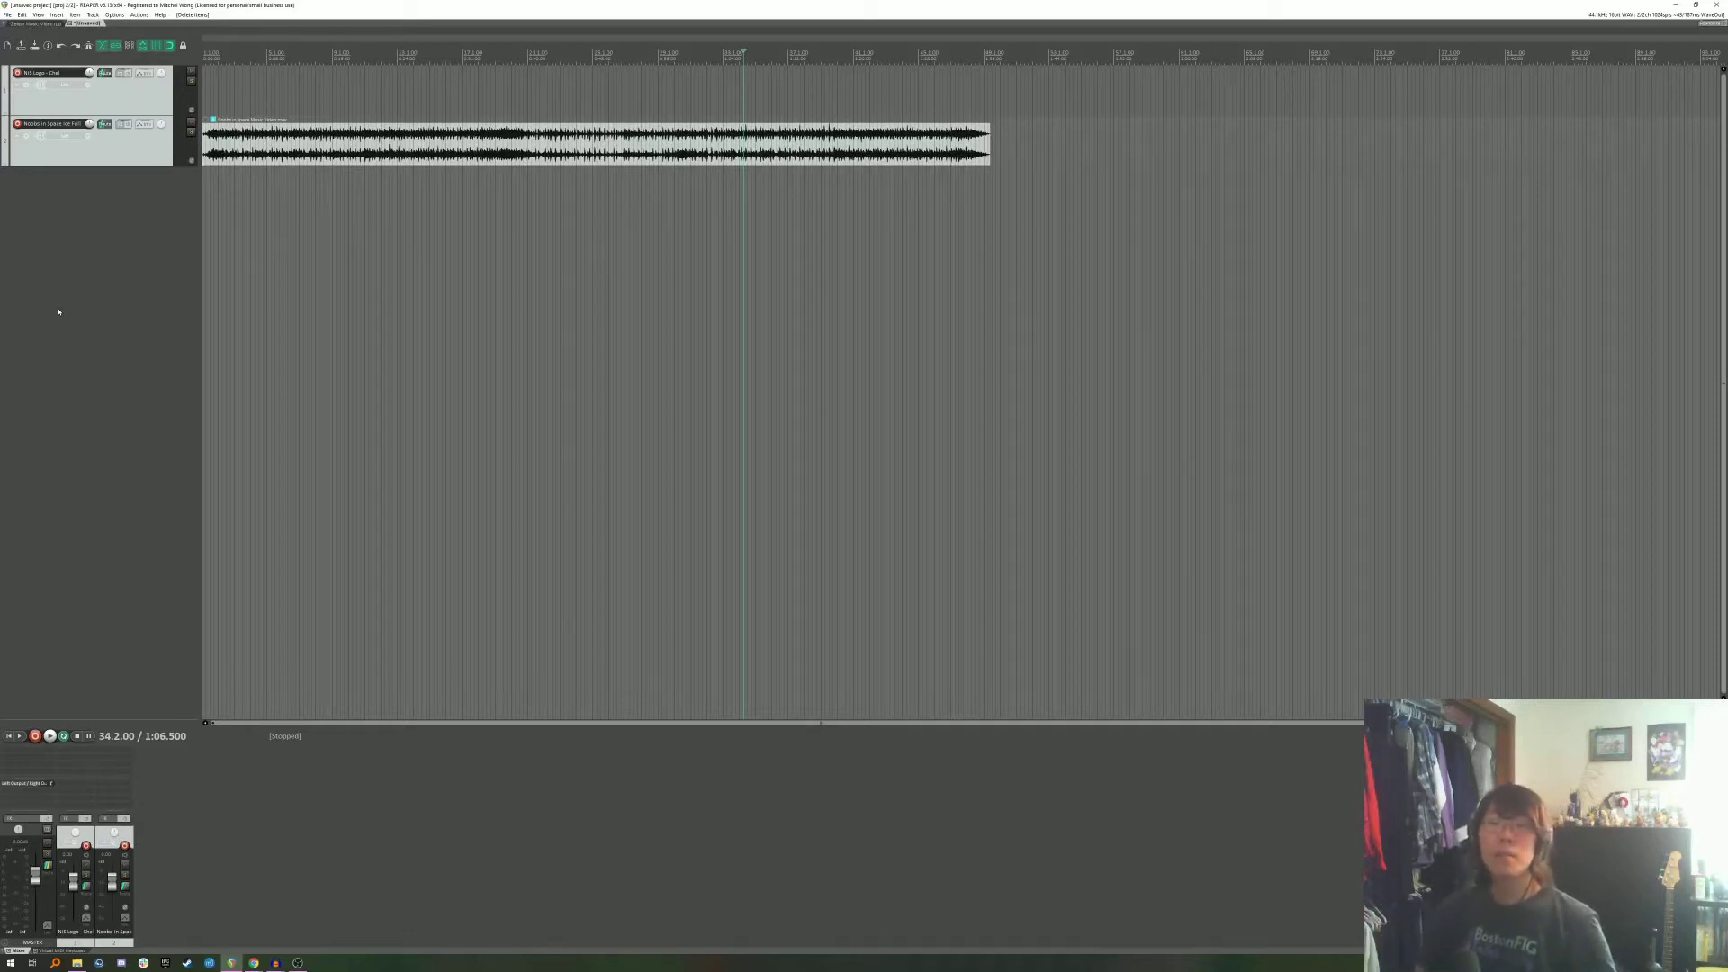
key(ctrl+z)
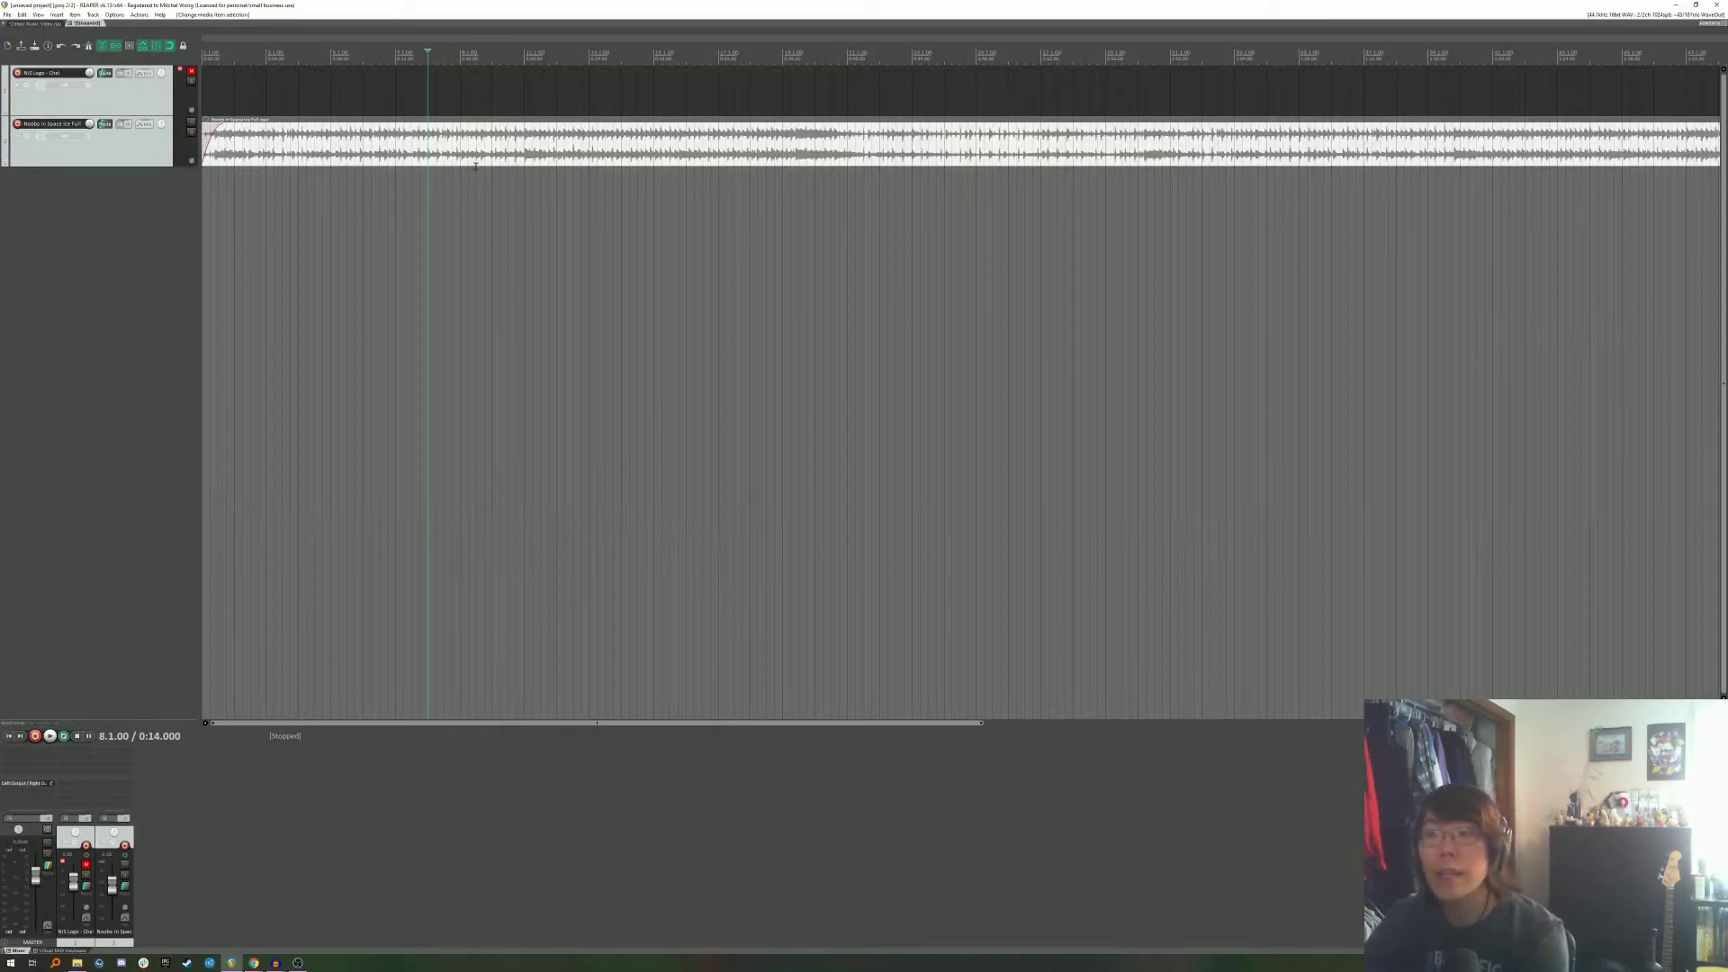
click(477, 165)
key(space)
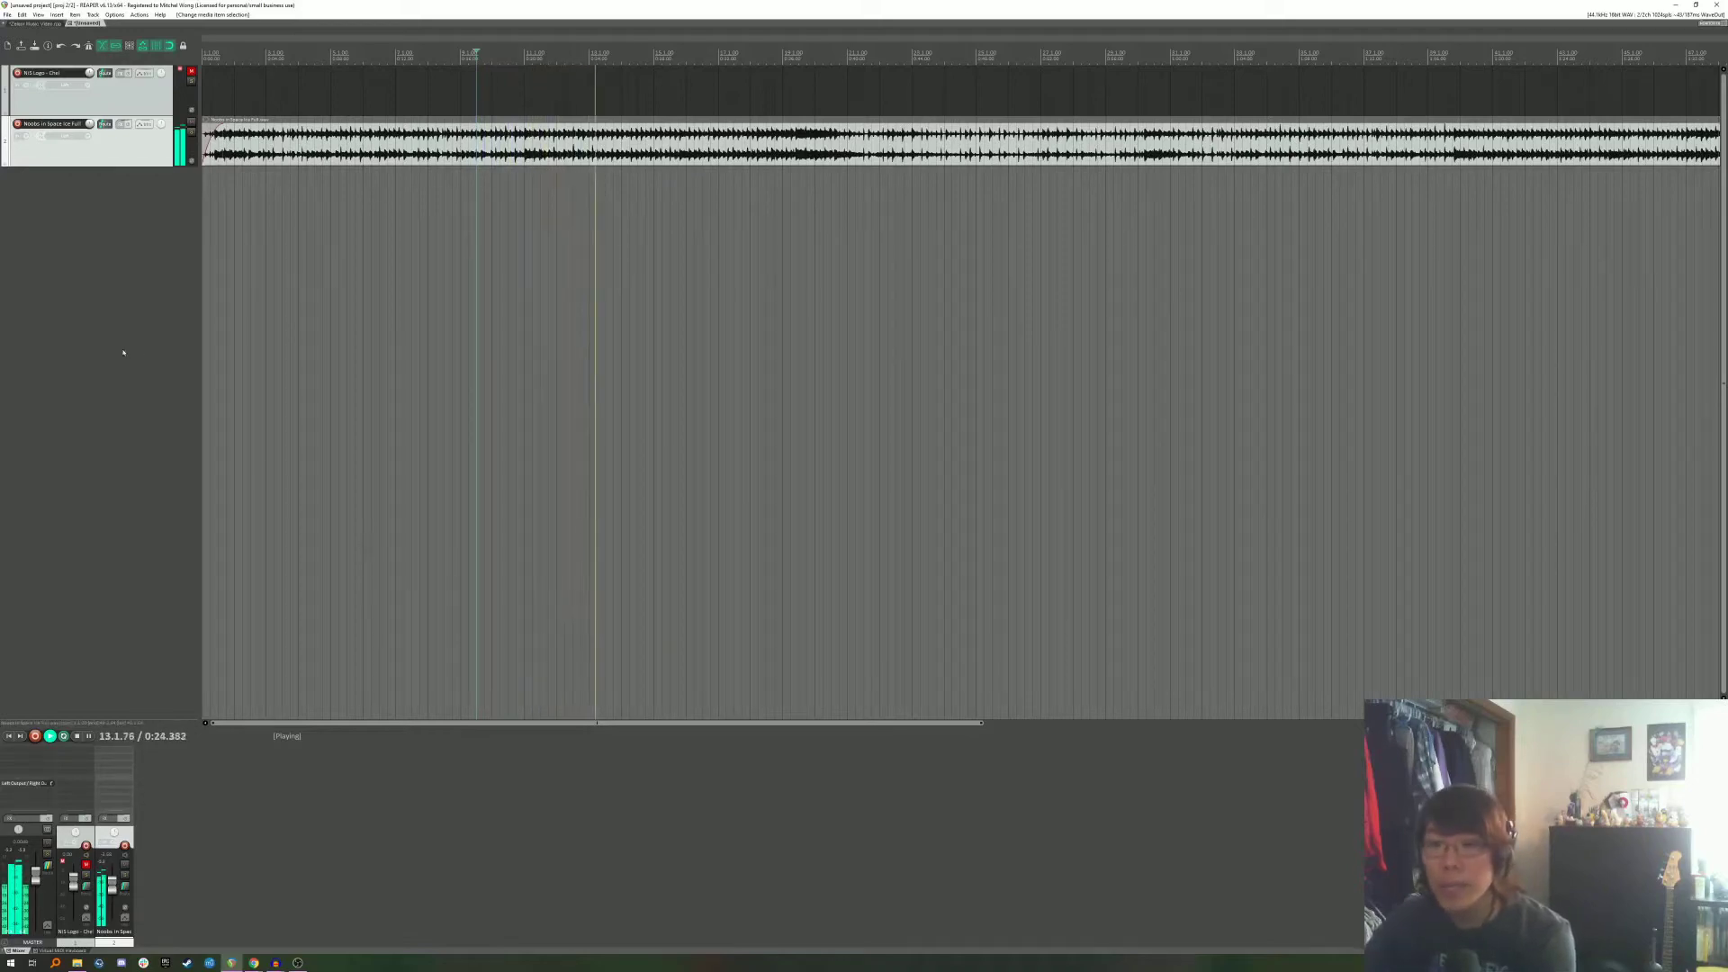
key(space)
Drop the NIS Logo PNG from File Explorer onto REAPER's first track.
click(76, 963)
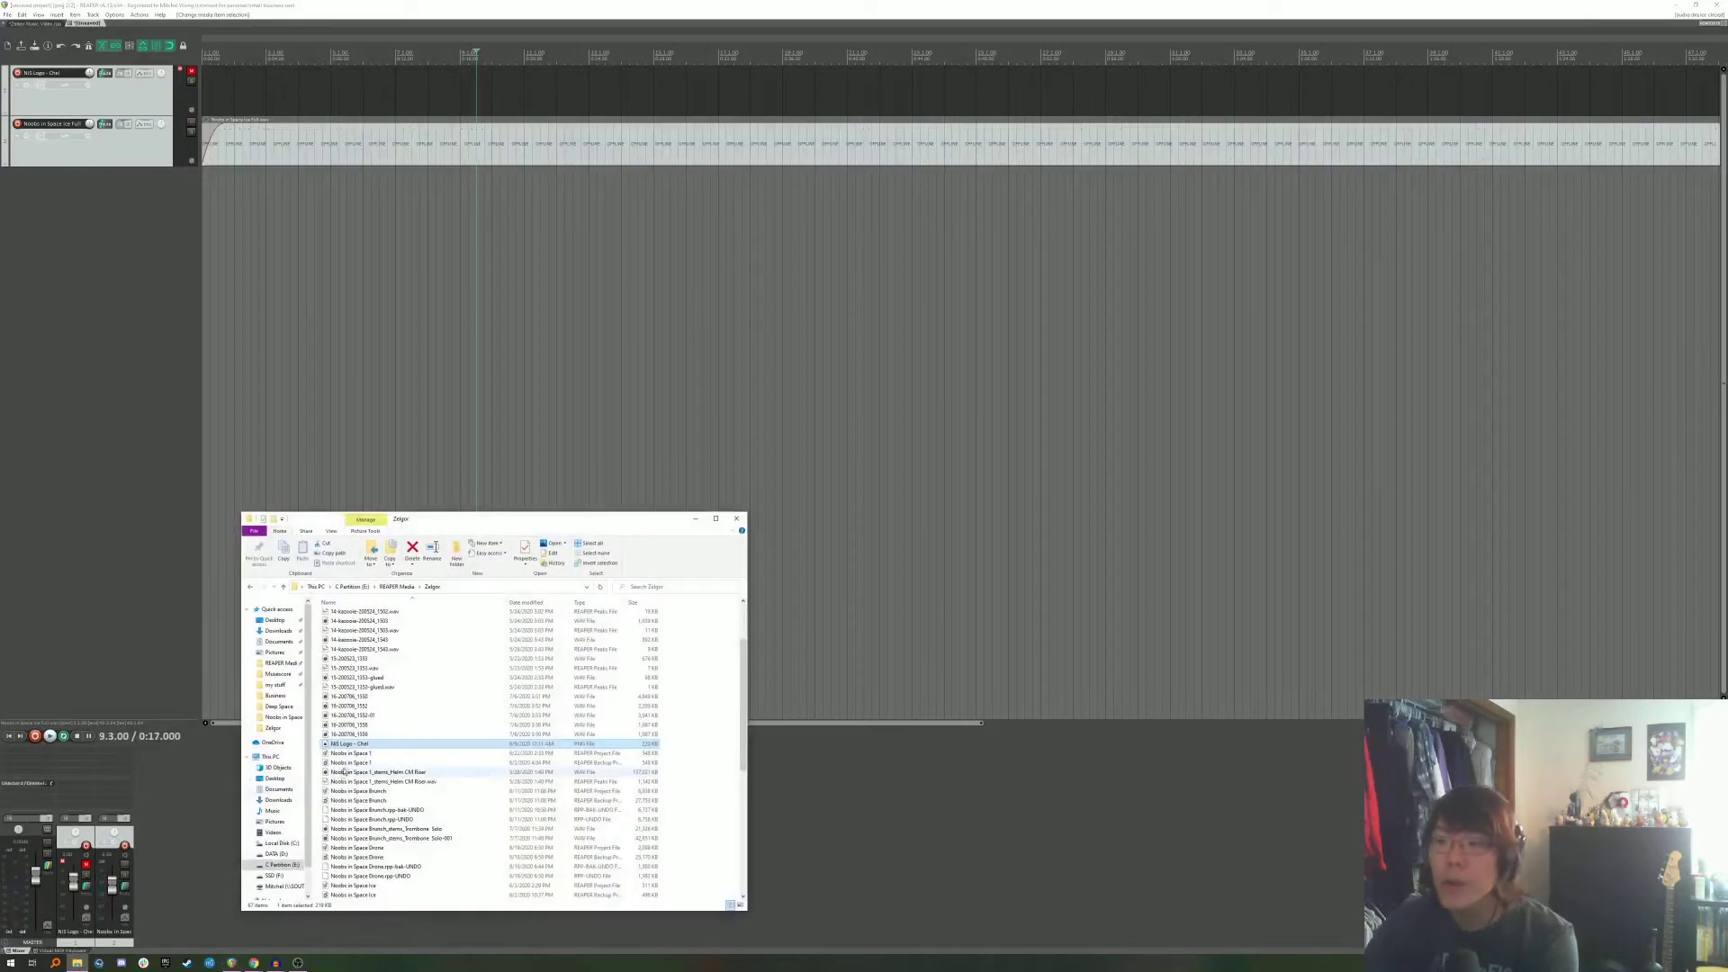
drag(351, 744, 299, 95)
click(695, 519)
Stretch the logo item's edge so it spans the song's full length.
scroll(482, 85, up, 4)
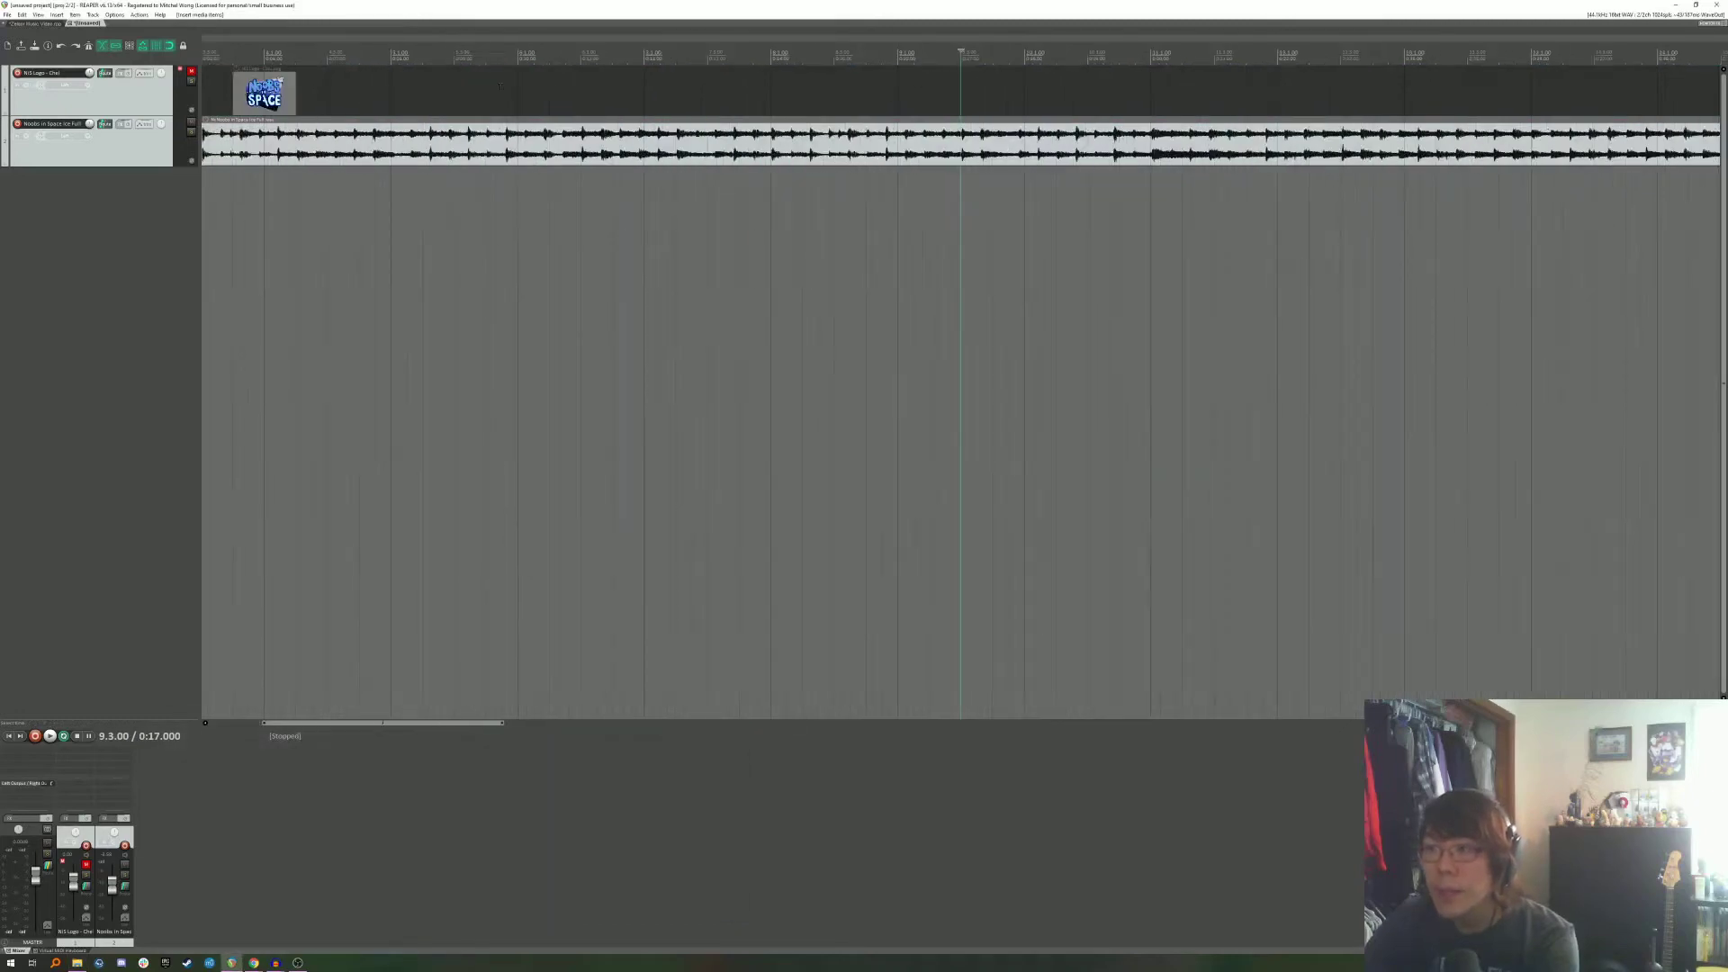
scroll(285, 94, down, 3)
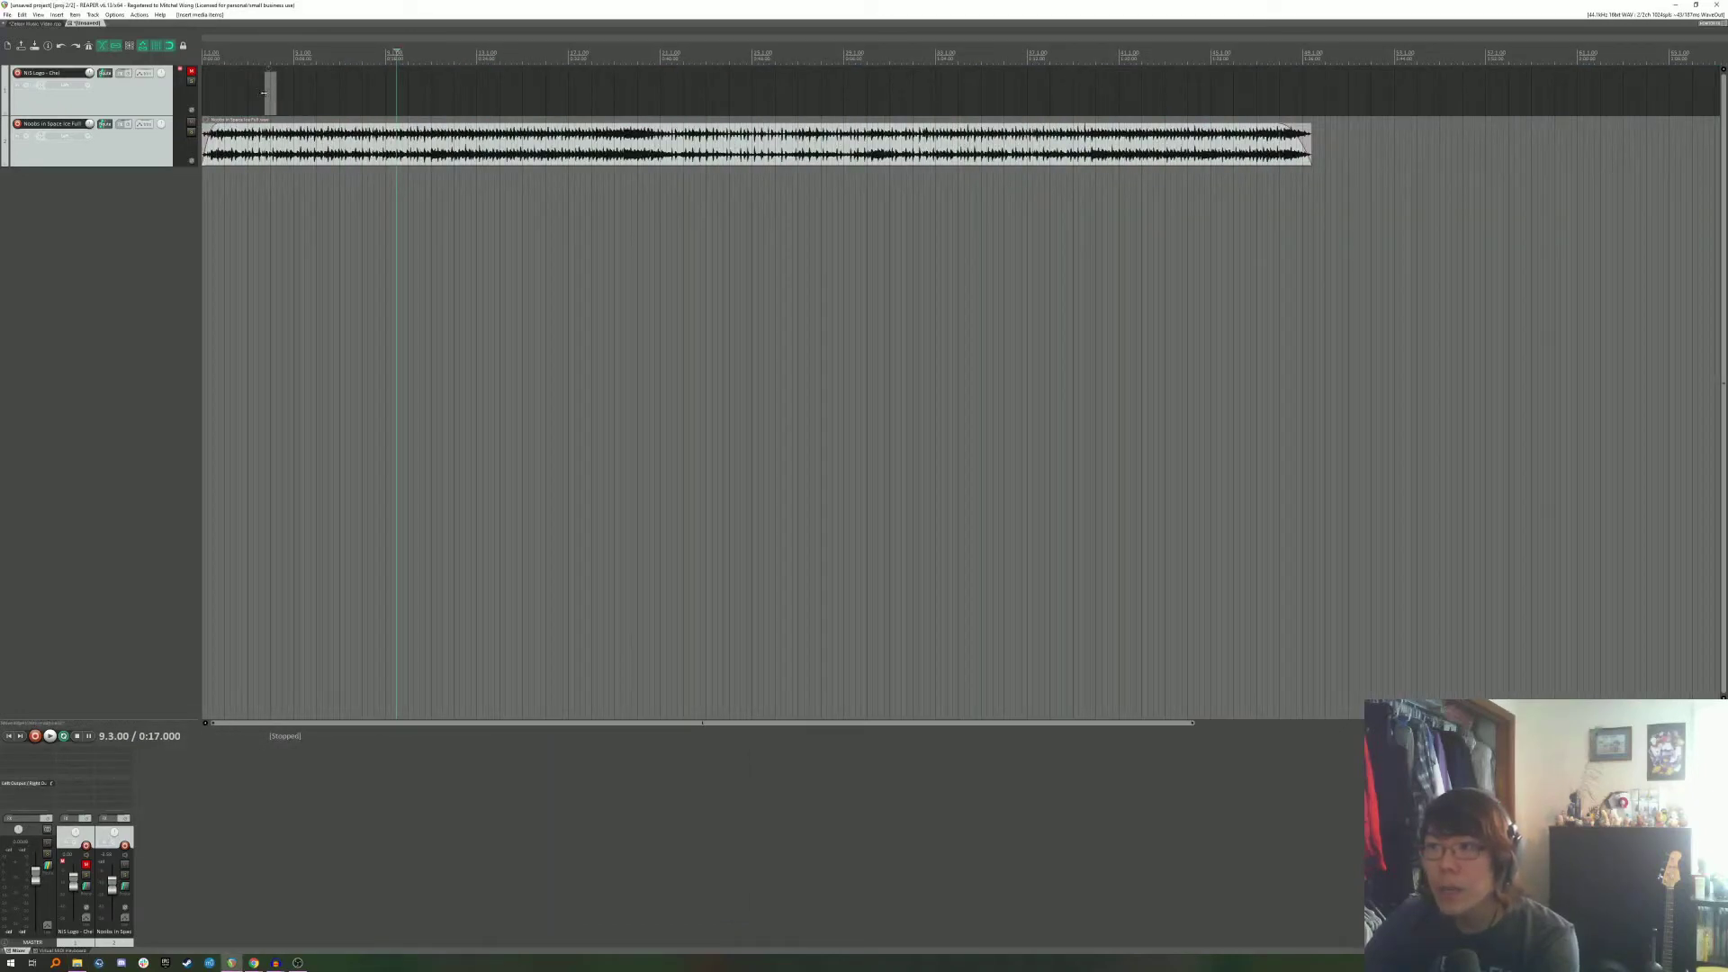
drag(264, 92, 1312, 100)
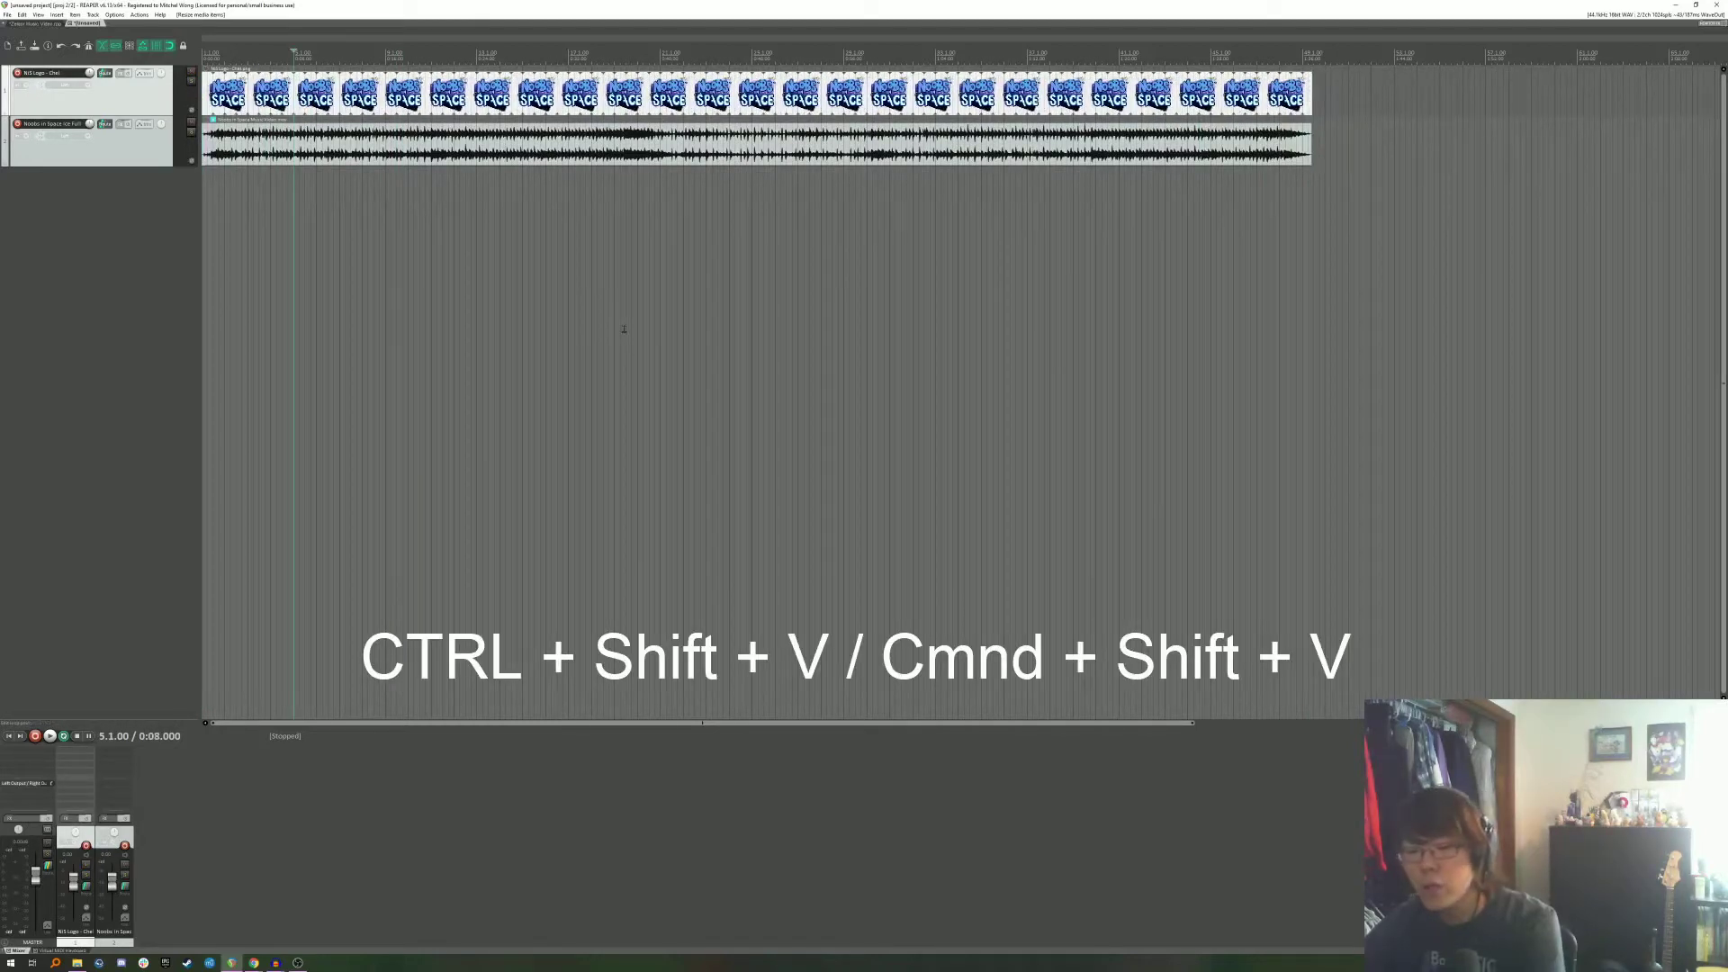
Open the Video Window with Ctrl+Shift+V, preview the logo during playback, then mute the logo track.
key(ctrl+shift+v)
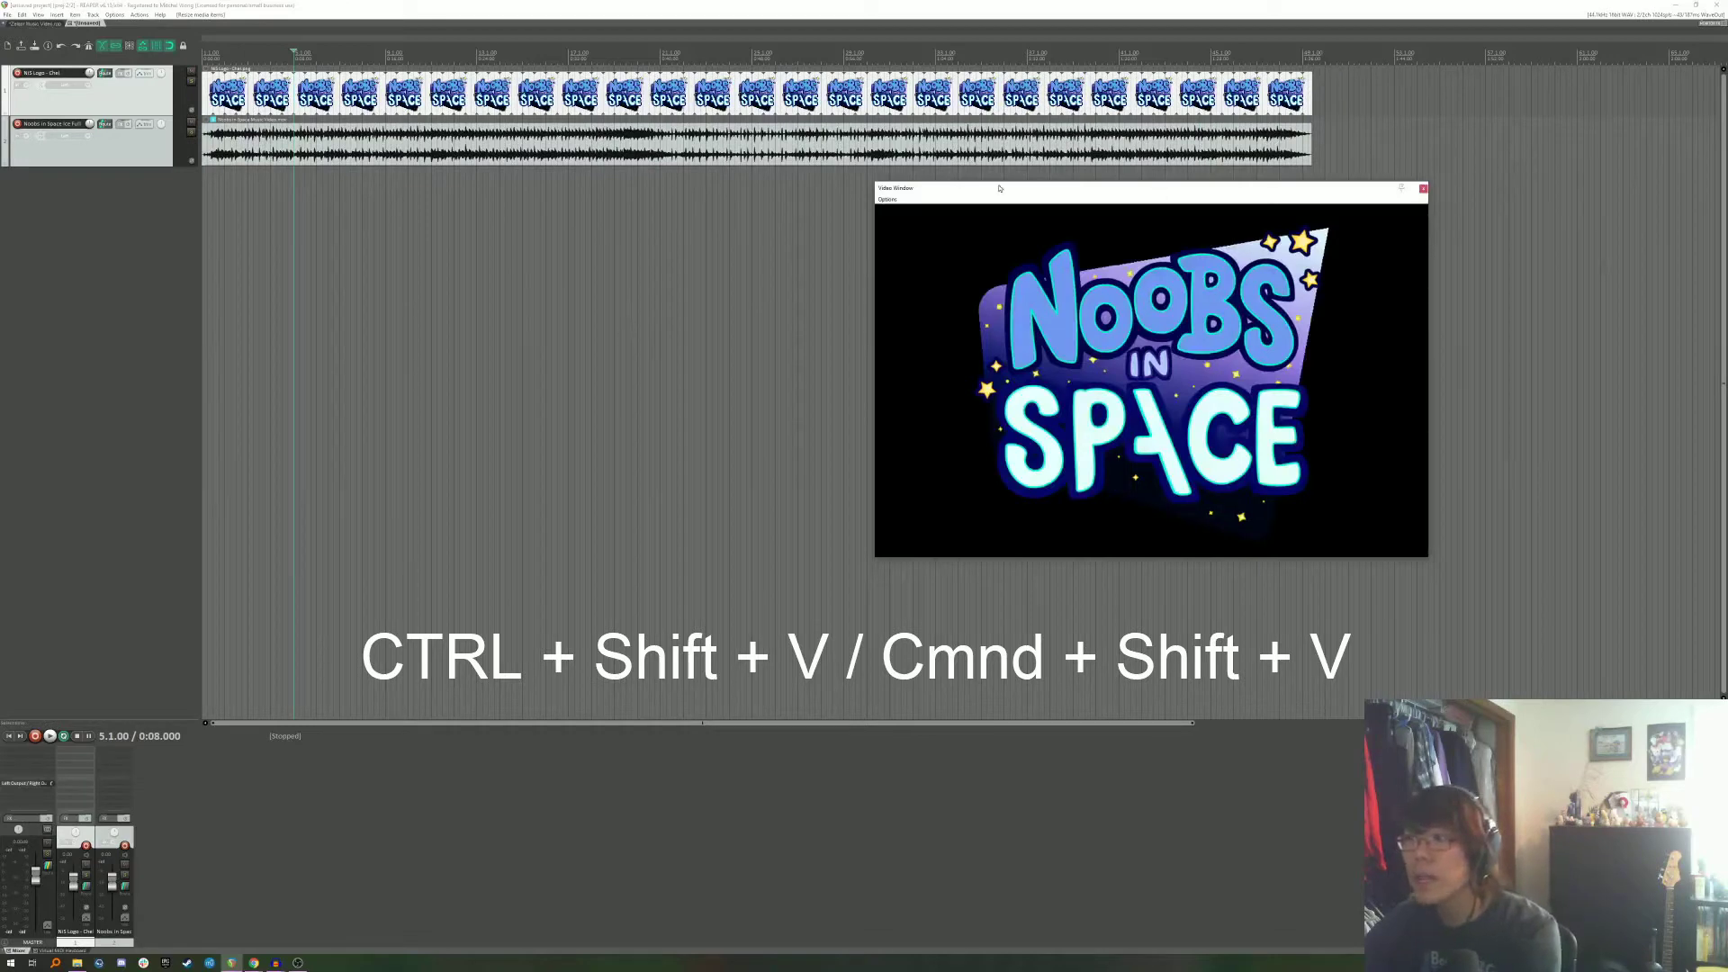
drag(996, 196, 847, 306)
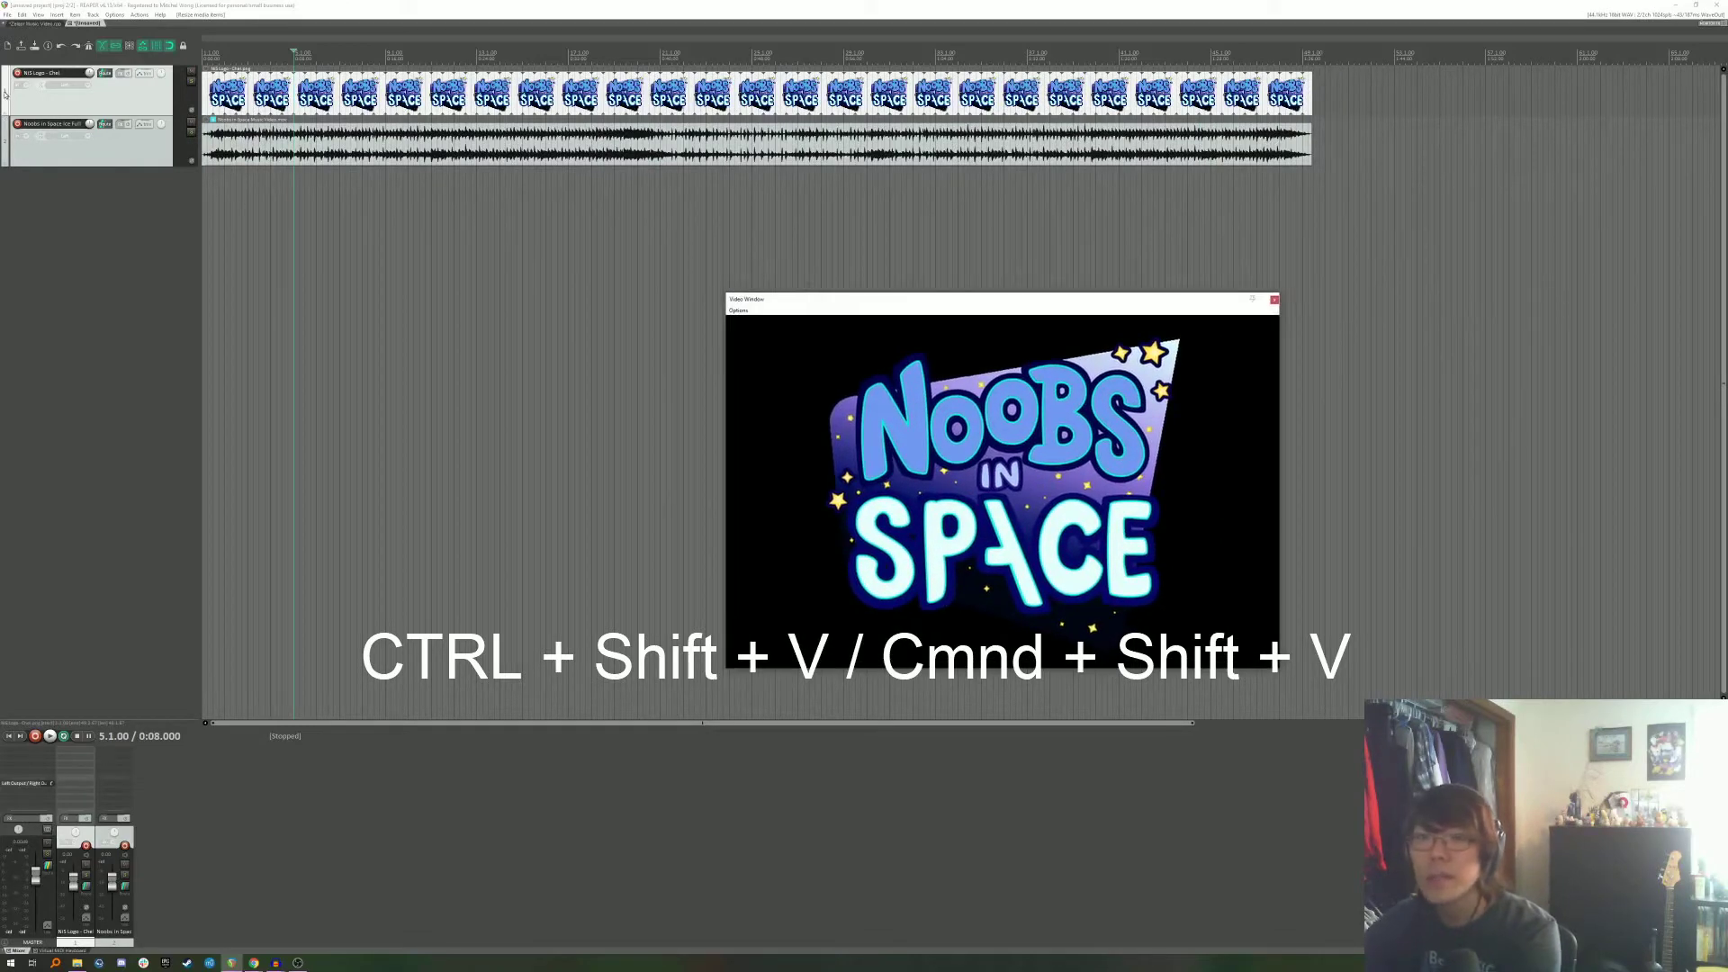
click(398, 110)
key(space)
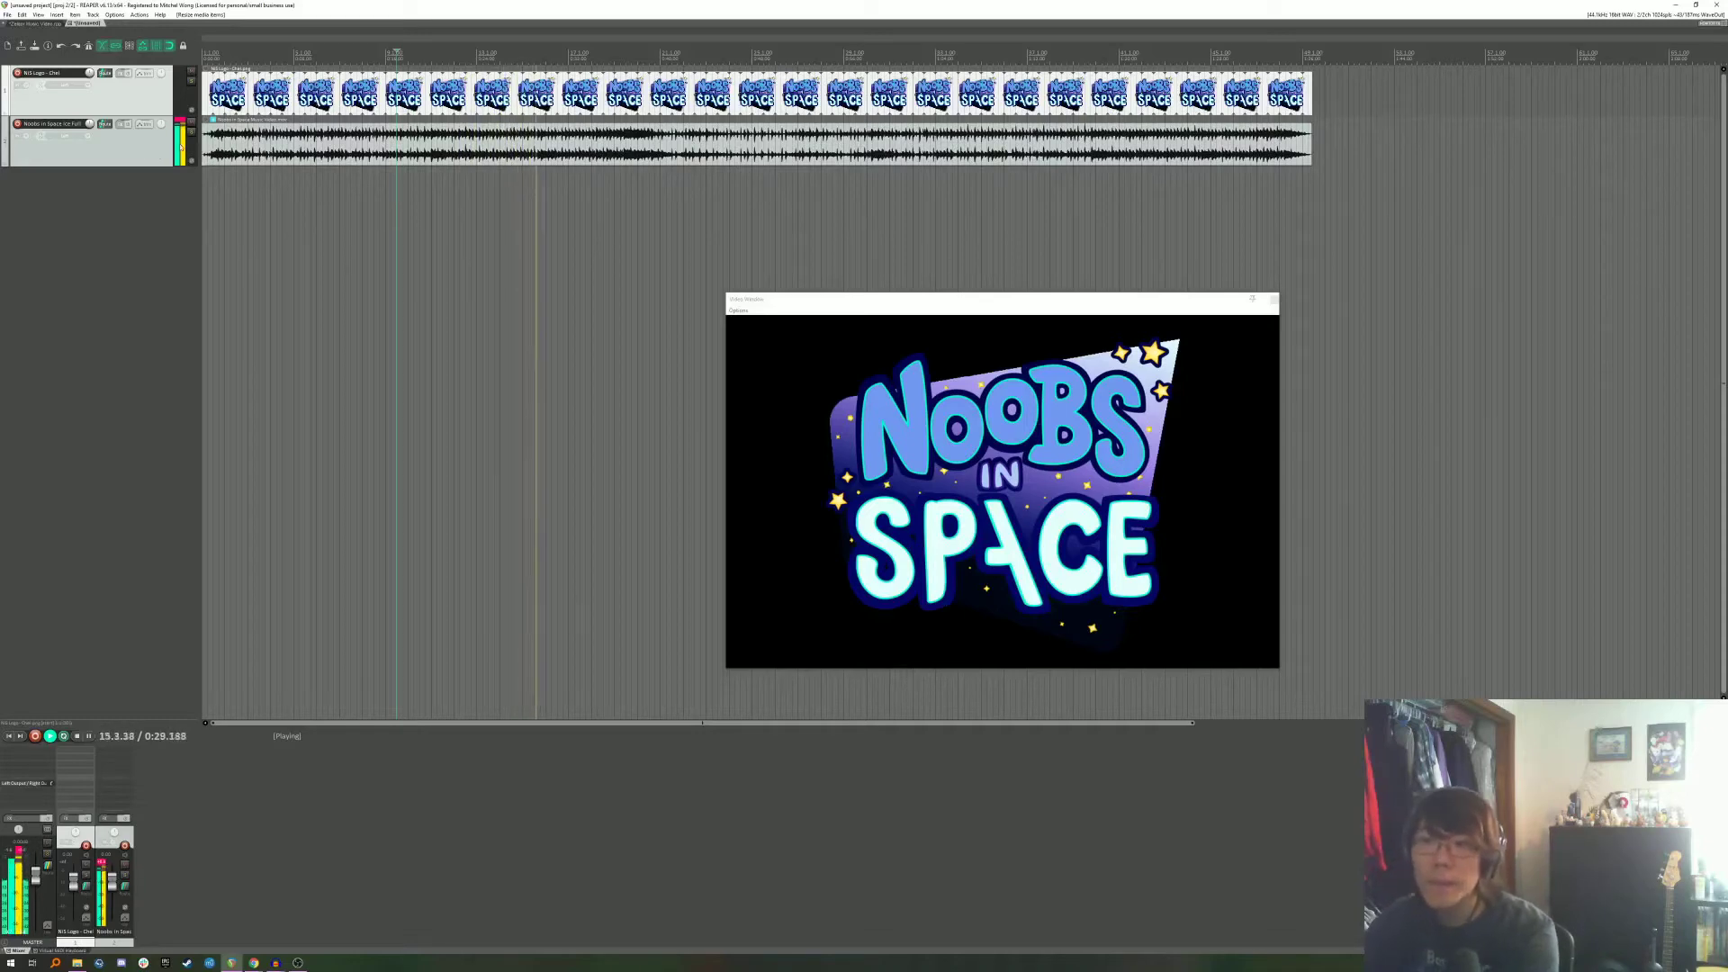
key(space)
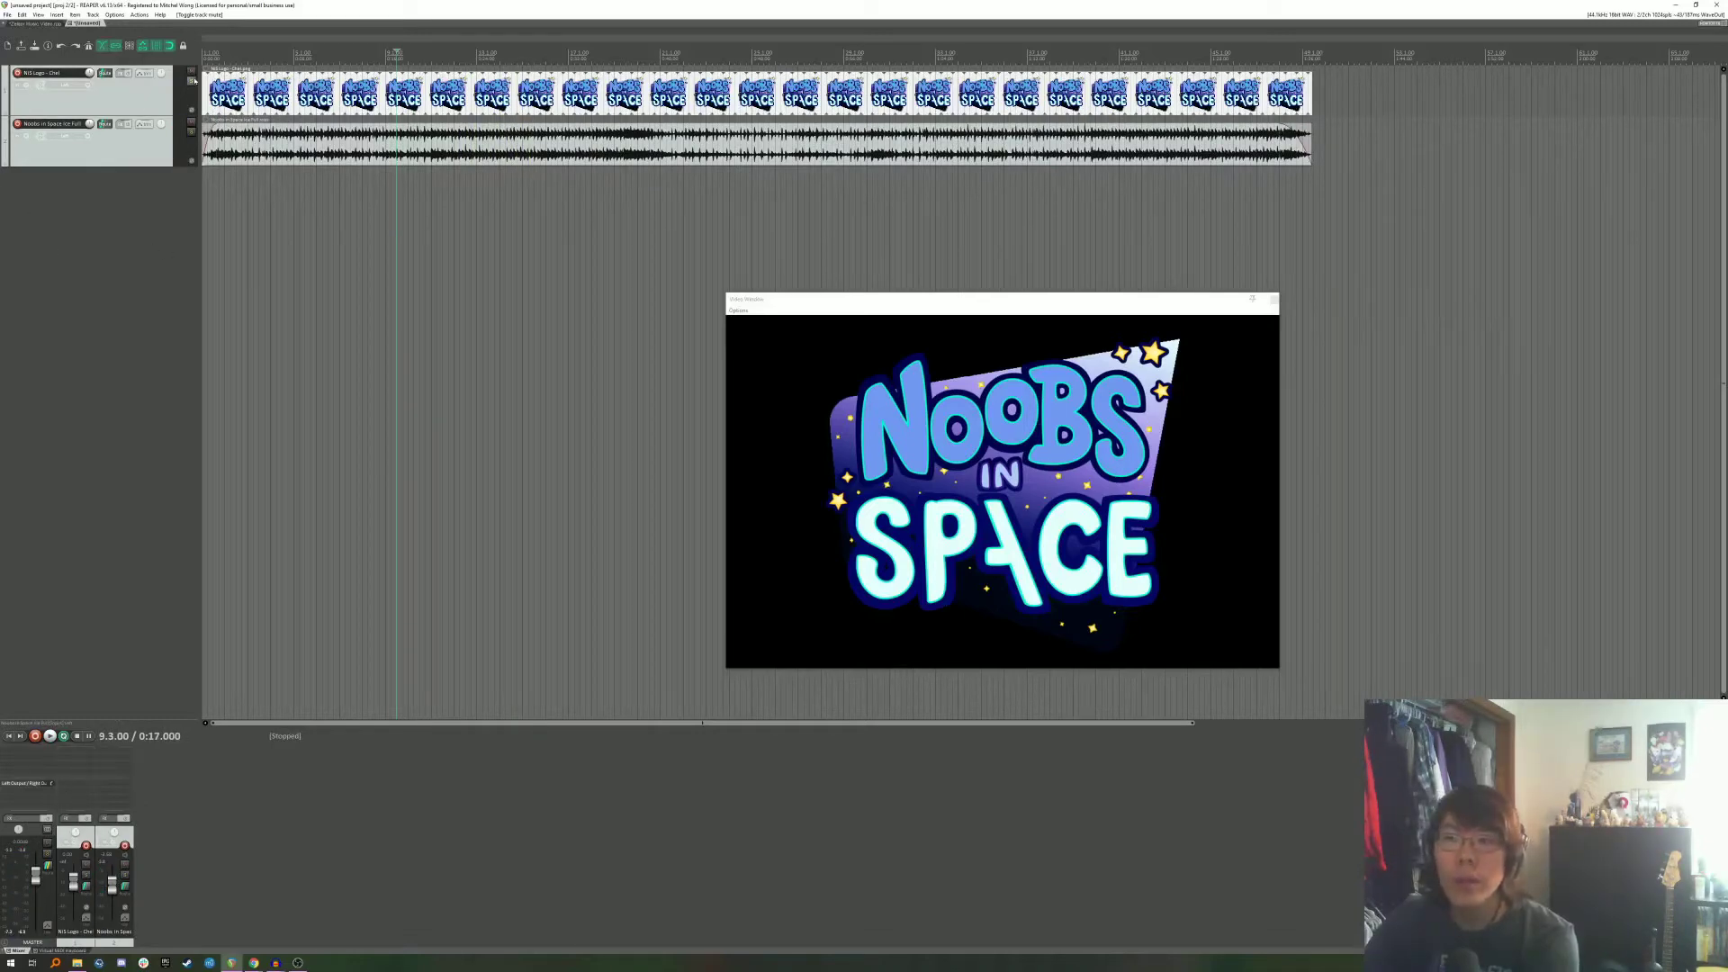
click(191, 70)
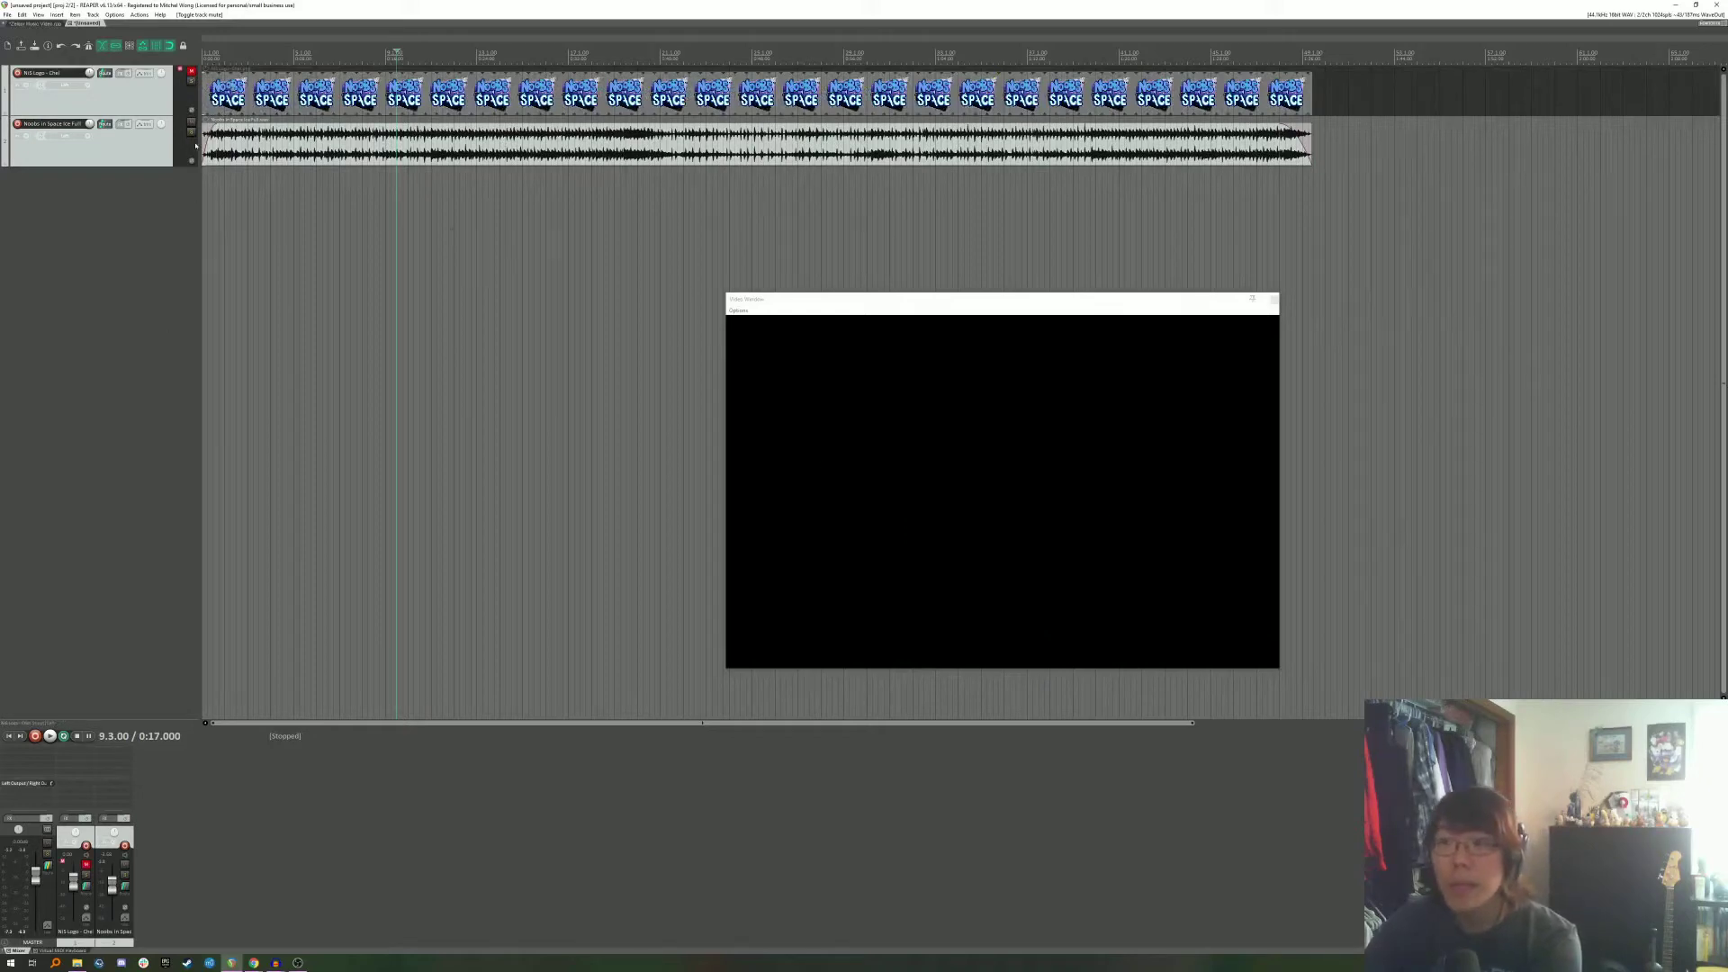
Add JS: video sample peeker to the Noobs in Space track's FX chain.
click(130, 145)
click(116, 125)
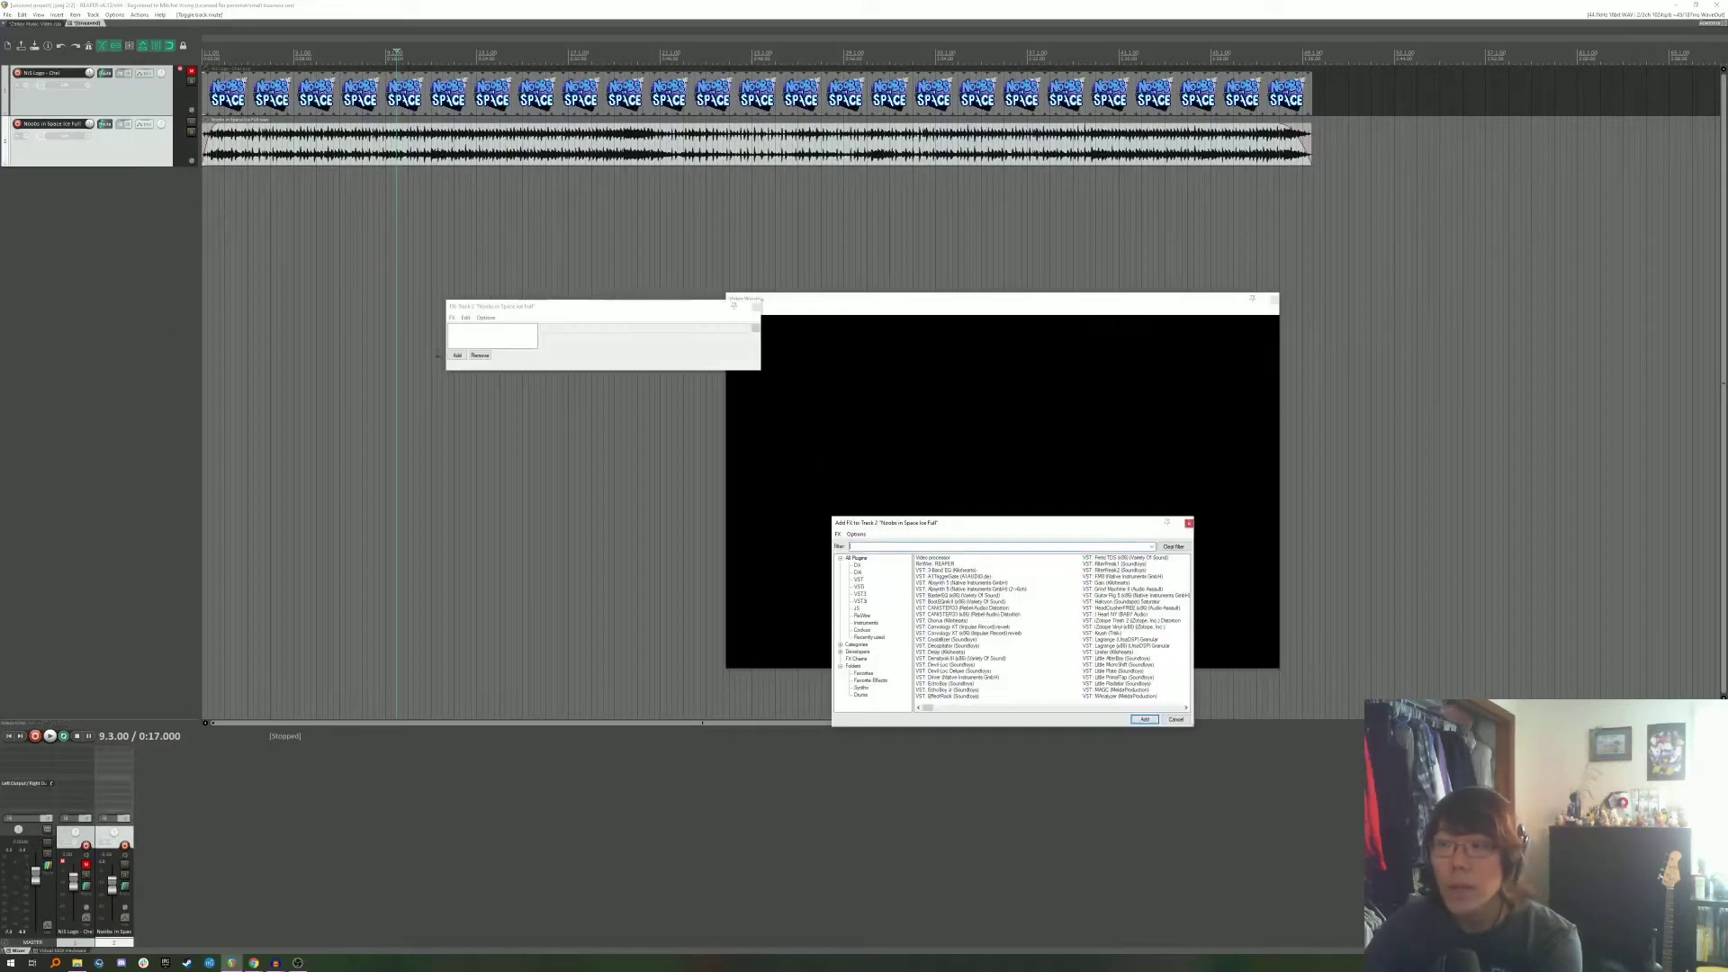
click(506, 334)
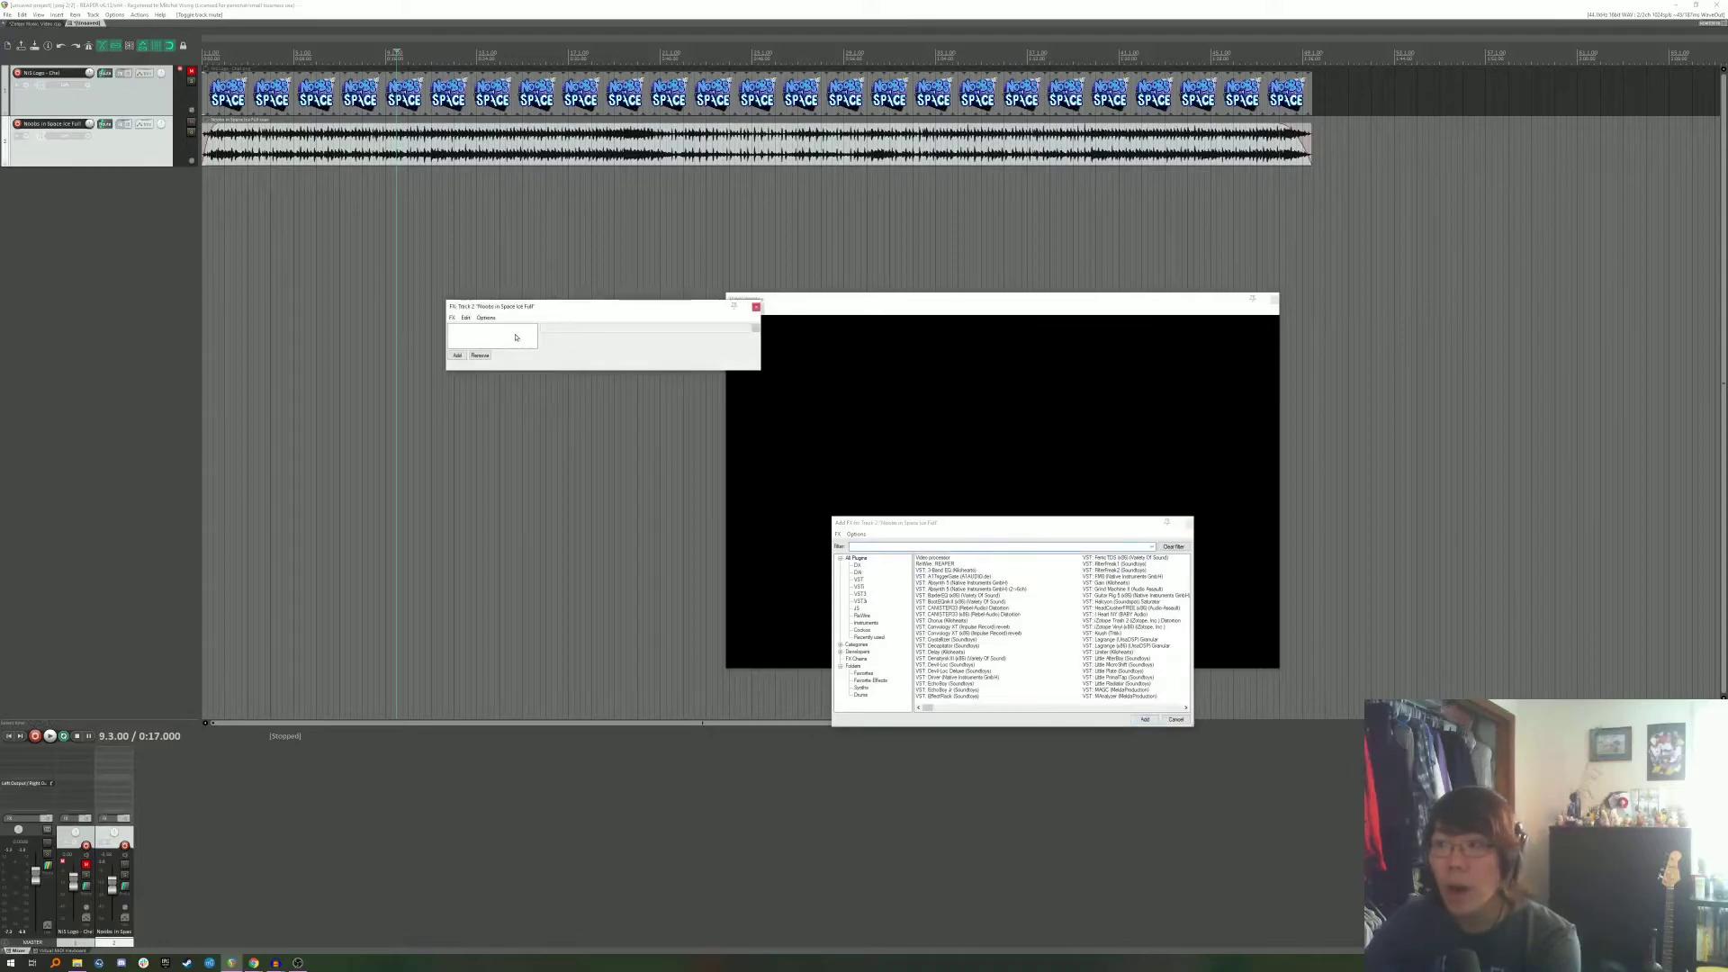
click(880, 546)
text(js video)
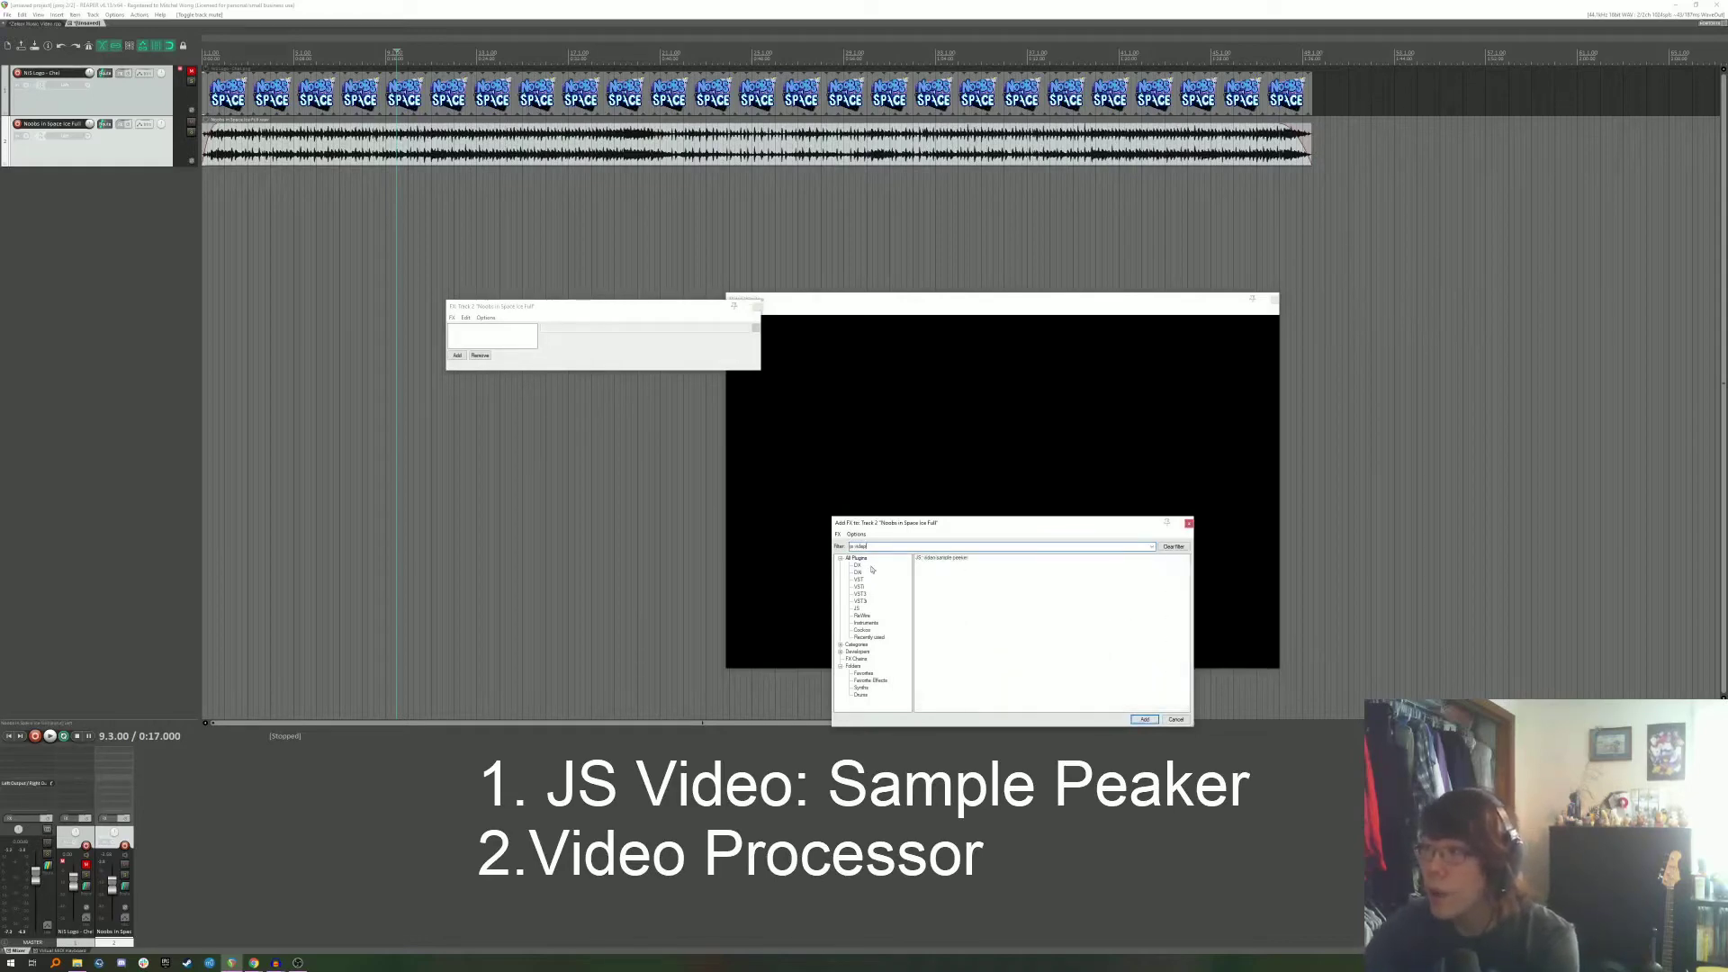
double_click(936, 558)
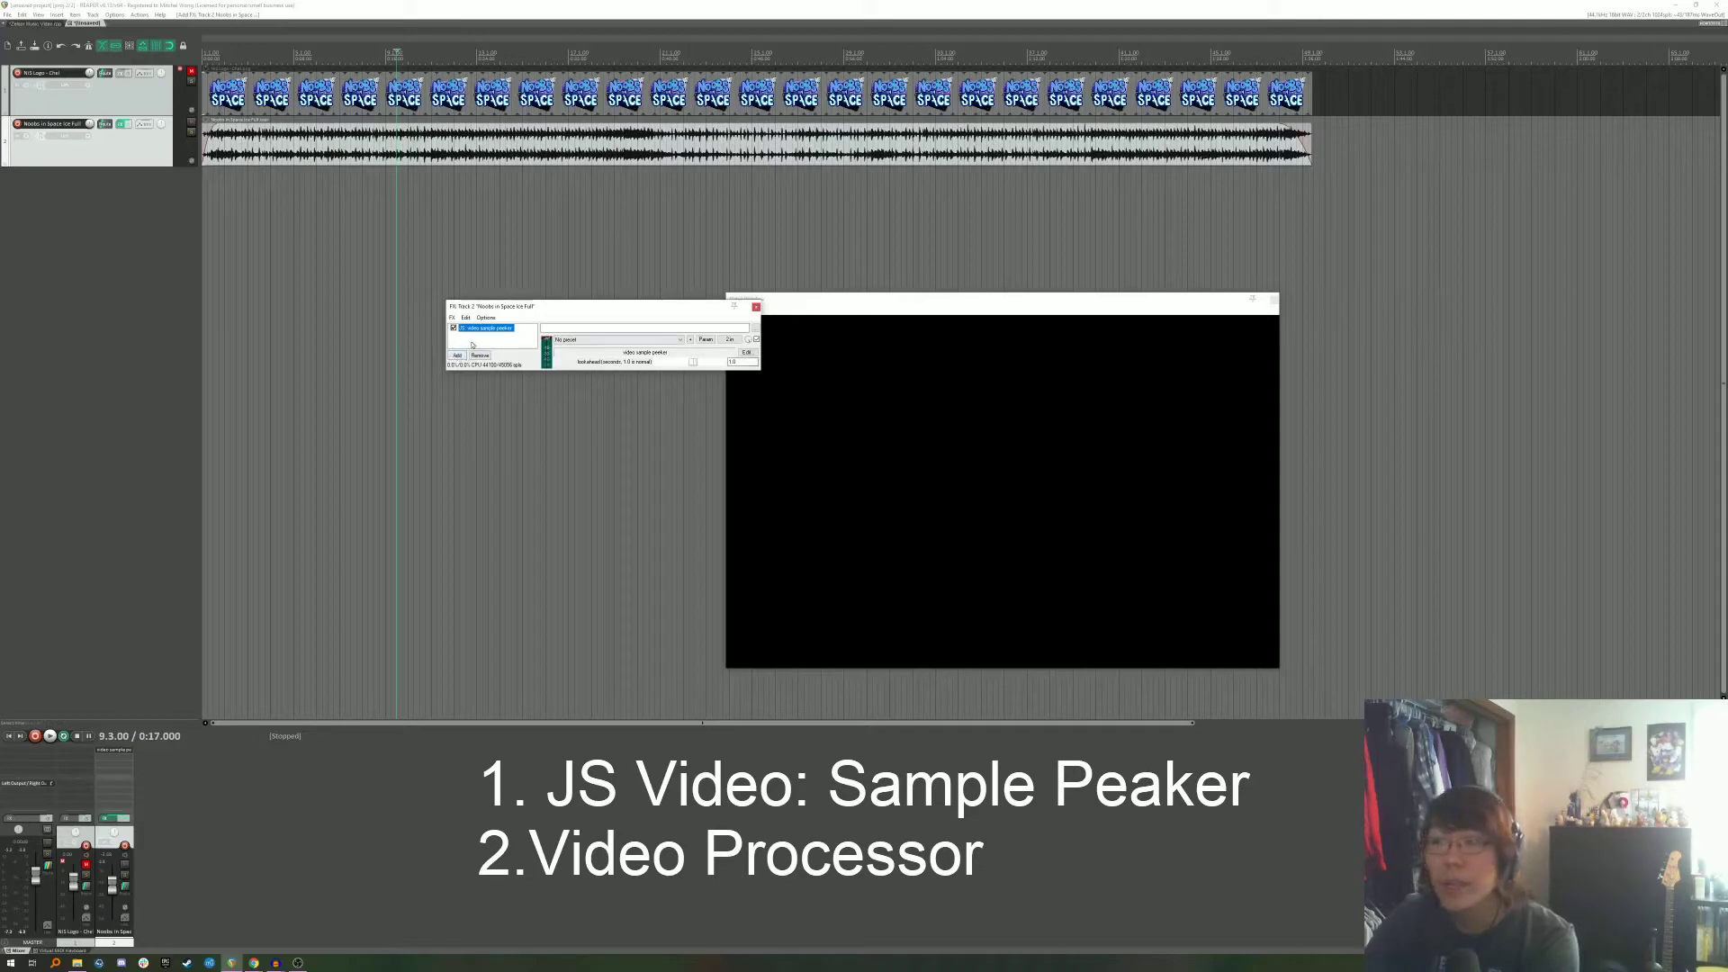
Add a Video processor after the sample peeker in that chain.
click(459, 354)
key(BackSpace)
double_click(936, 558)
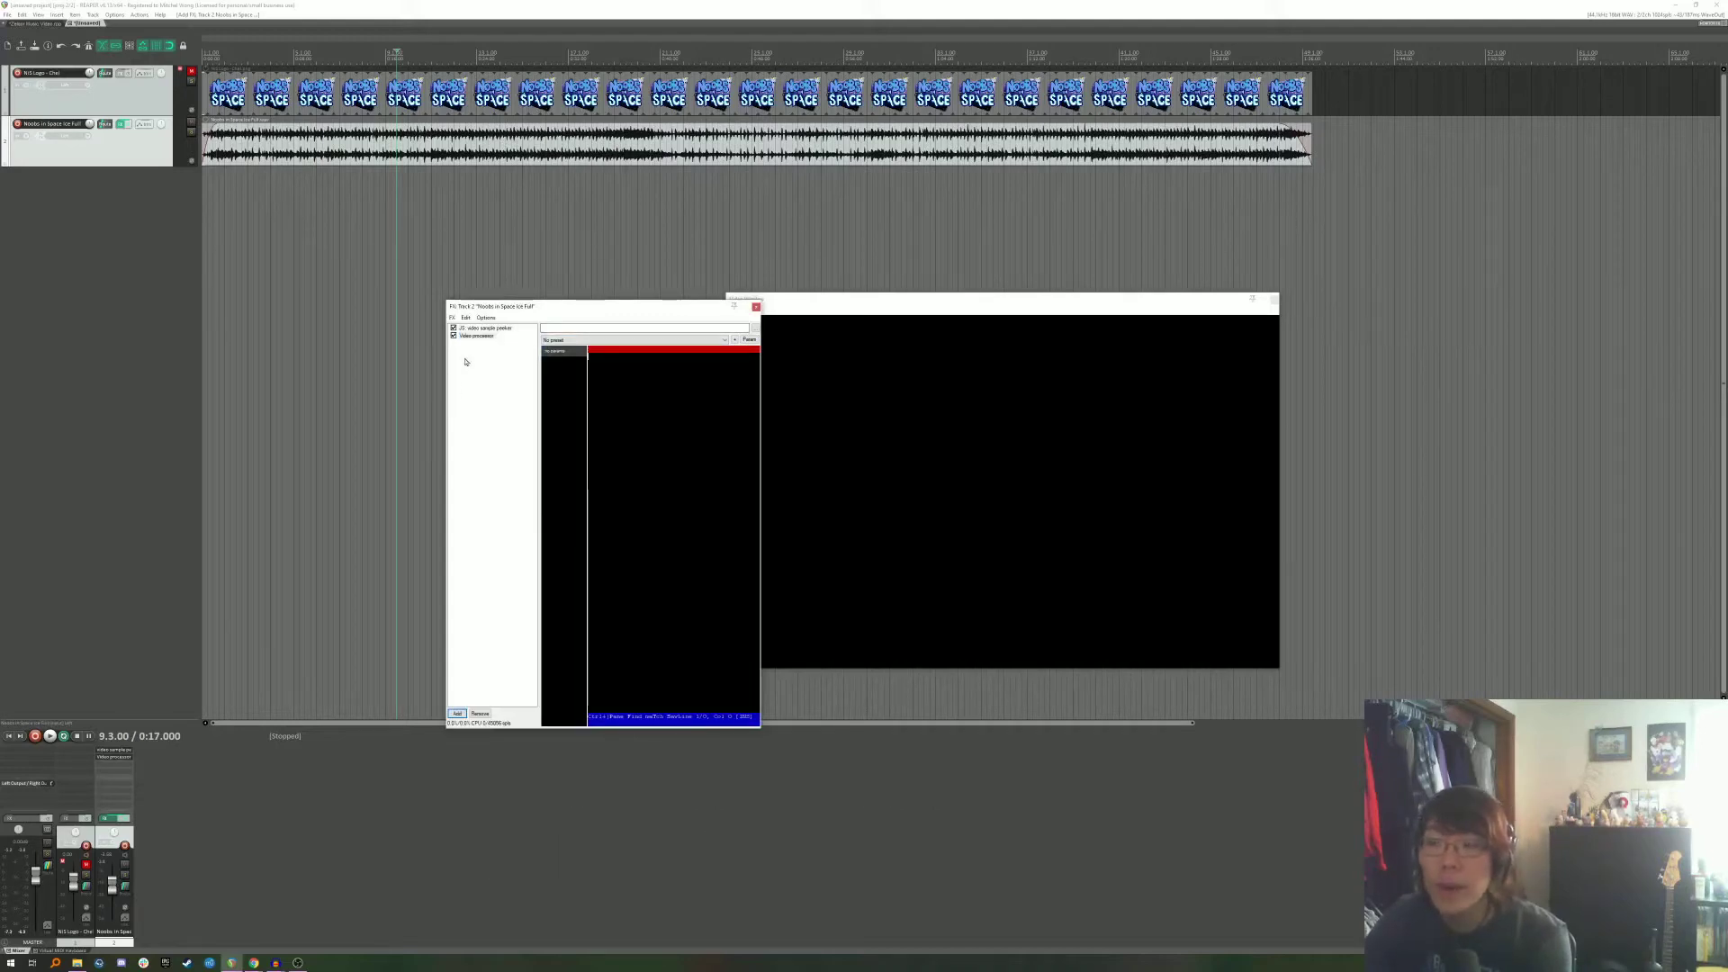
Load the Decorative Spectrum Analyzer preset in the Video processor.
click(635, 339)
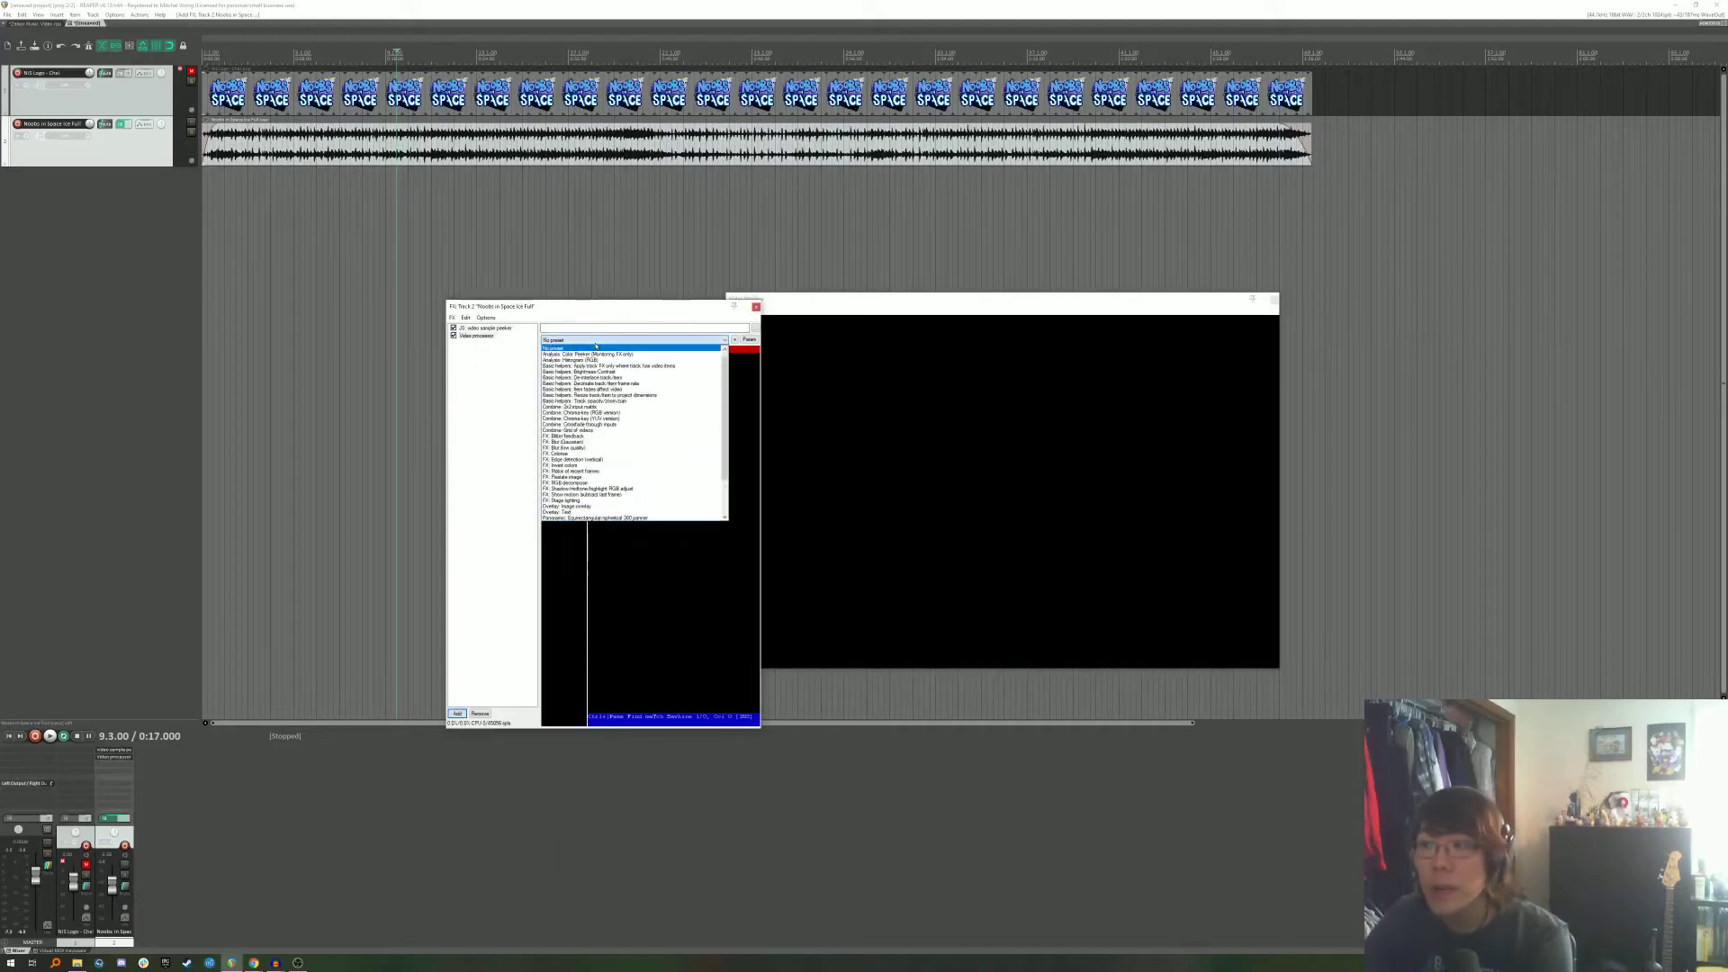
scroll(633, 455, down, 1)
scroll(634, 446, down, 2)
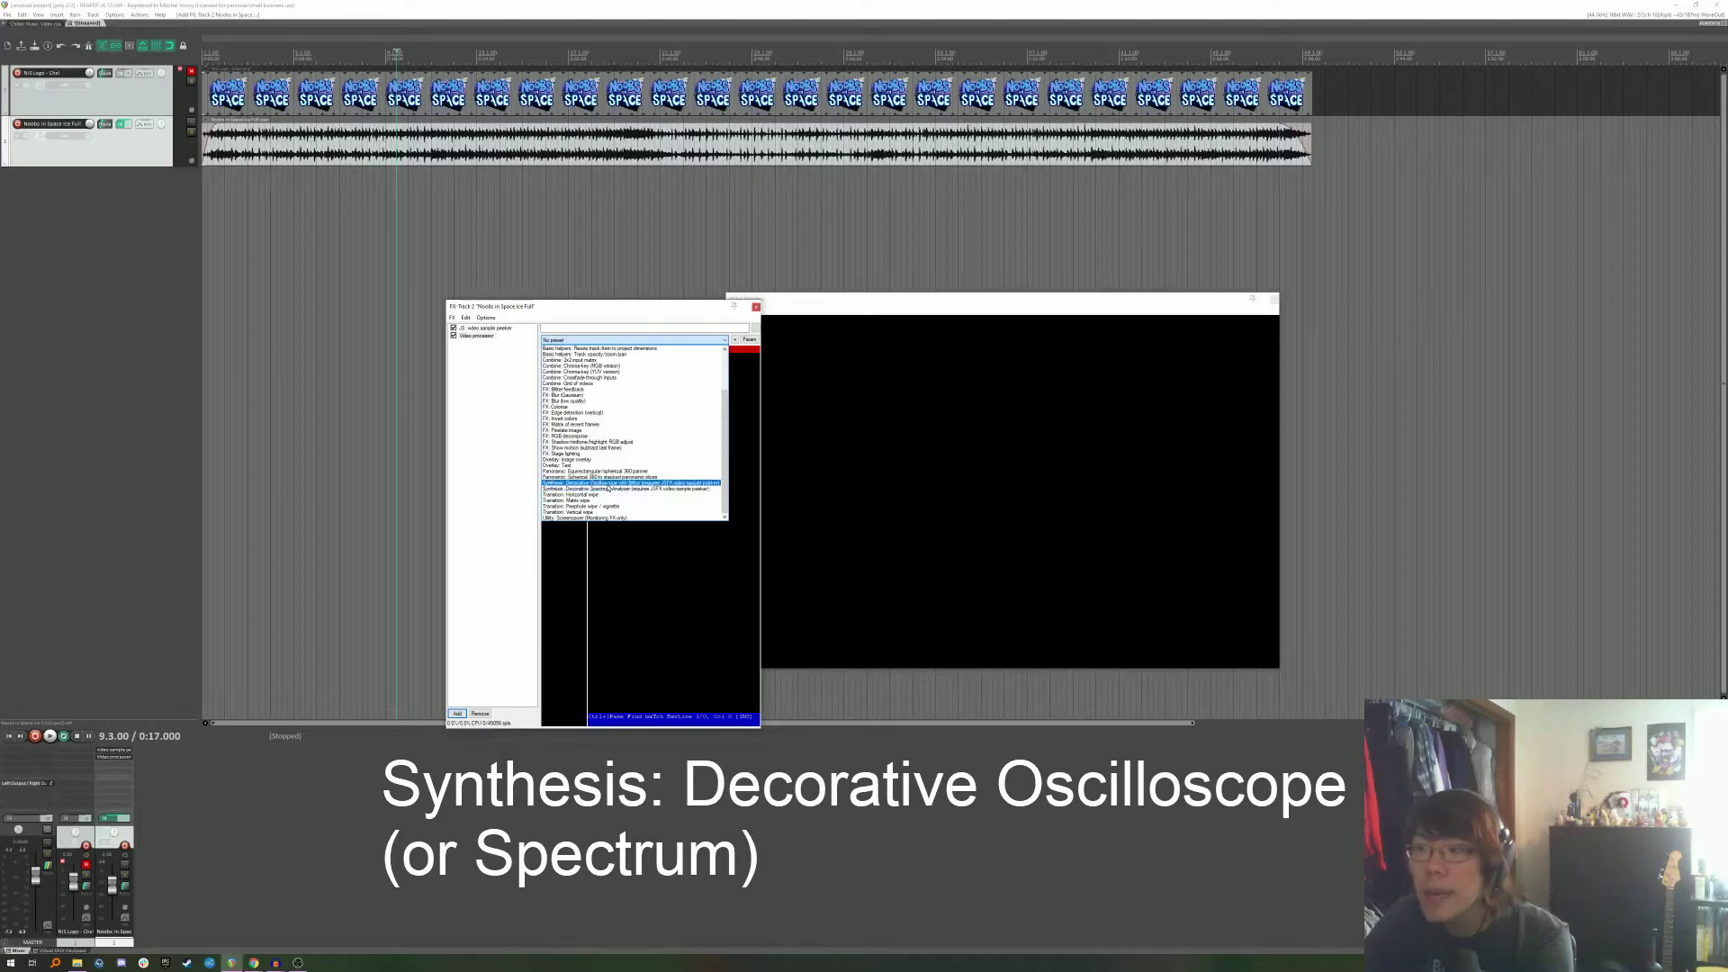
click(609, 489)
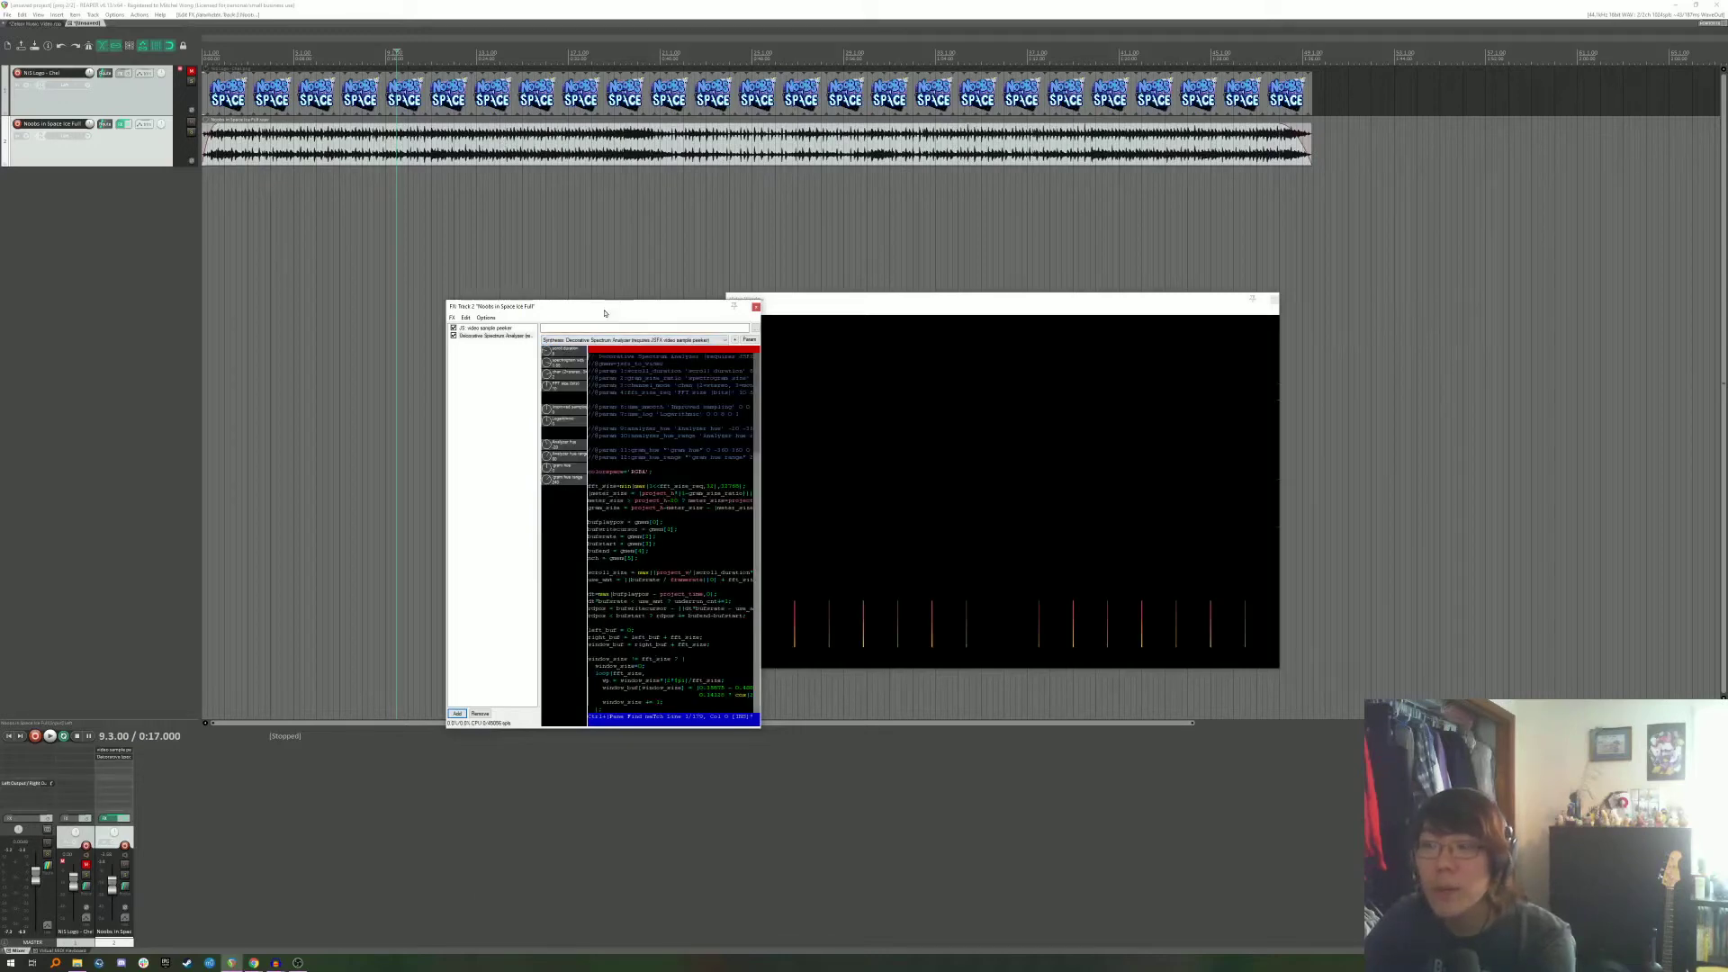
Preview the spectrum visual, then switch to the Decorative Oscilloscope with Blitter preset.
drag(621, 306, 342, 267)
click(938, 311)
key(space)
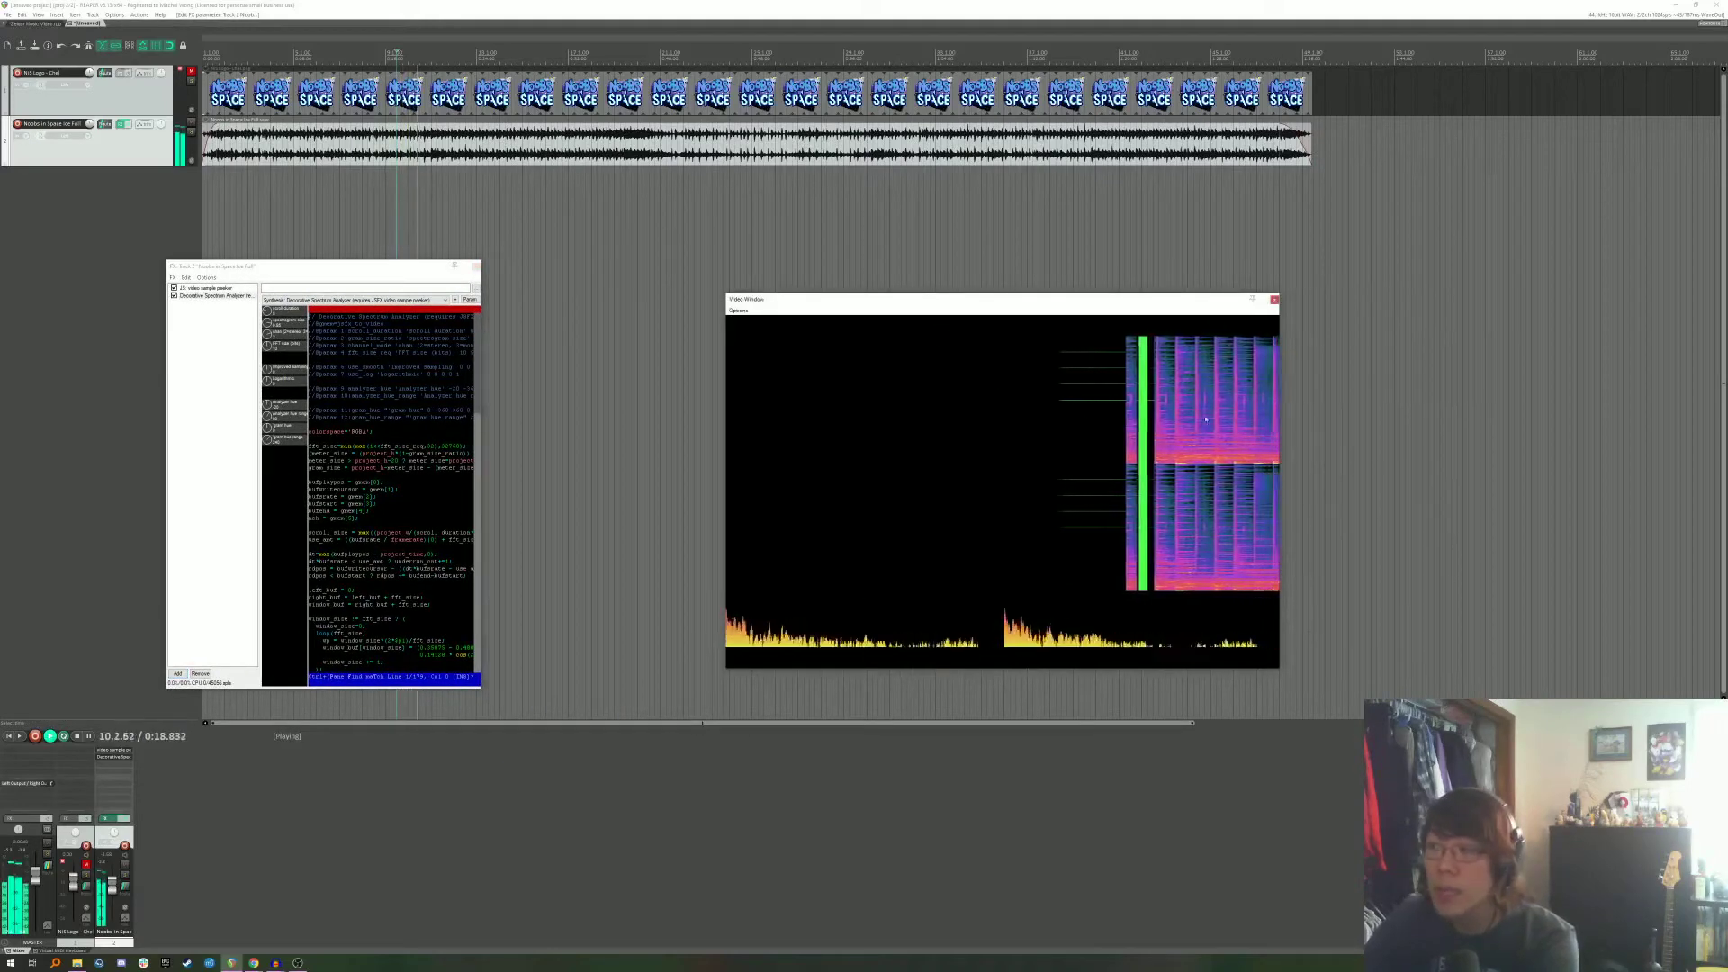
key(space)
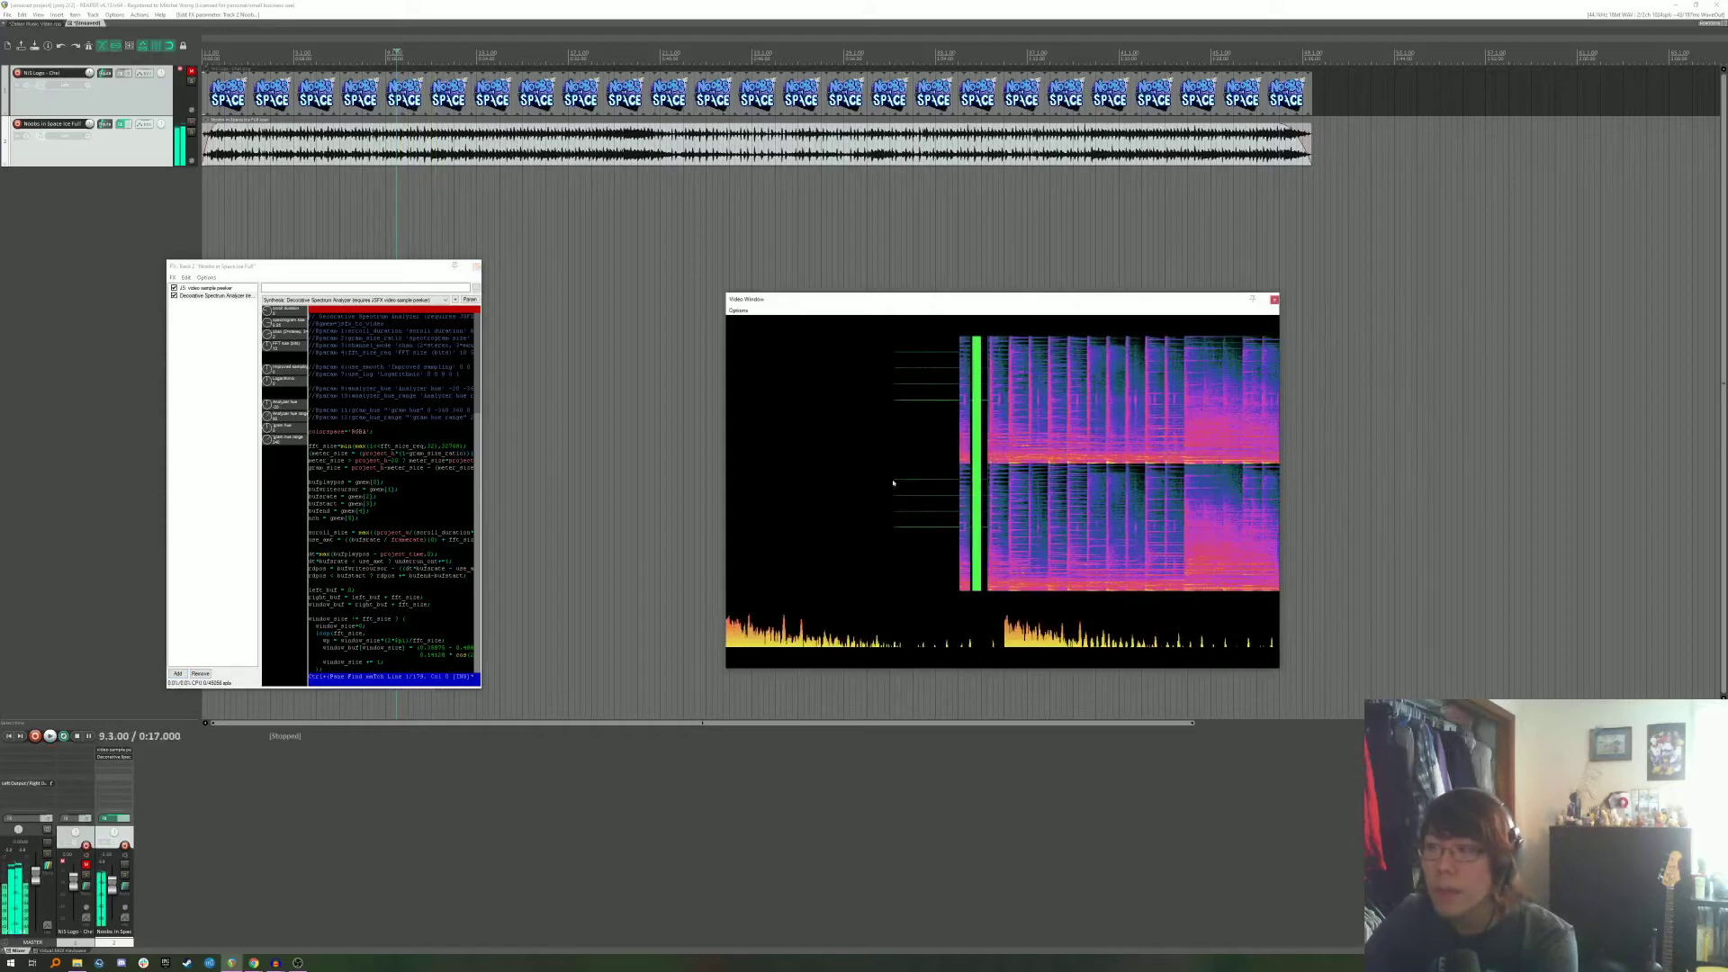
click(351, 300)
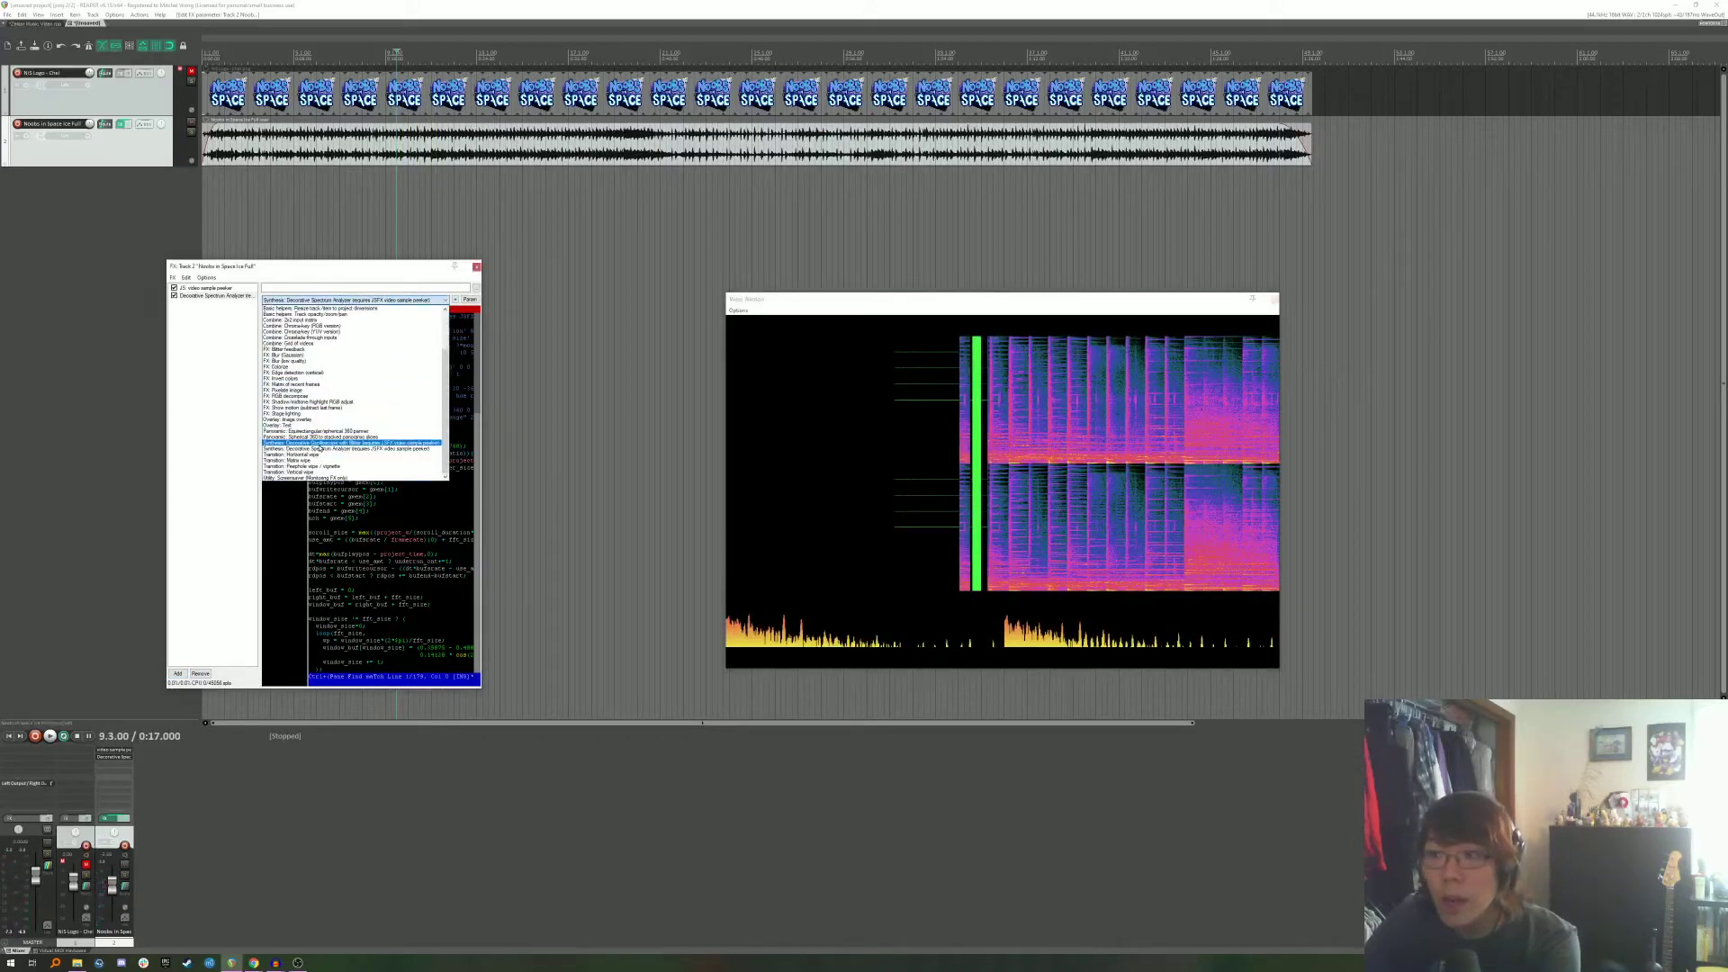
click(318, 444)
Try another drawing mode and center Y 0.42, then reload the preset and set point size to 12.
key(space)
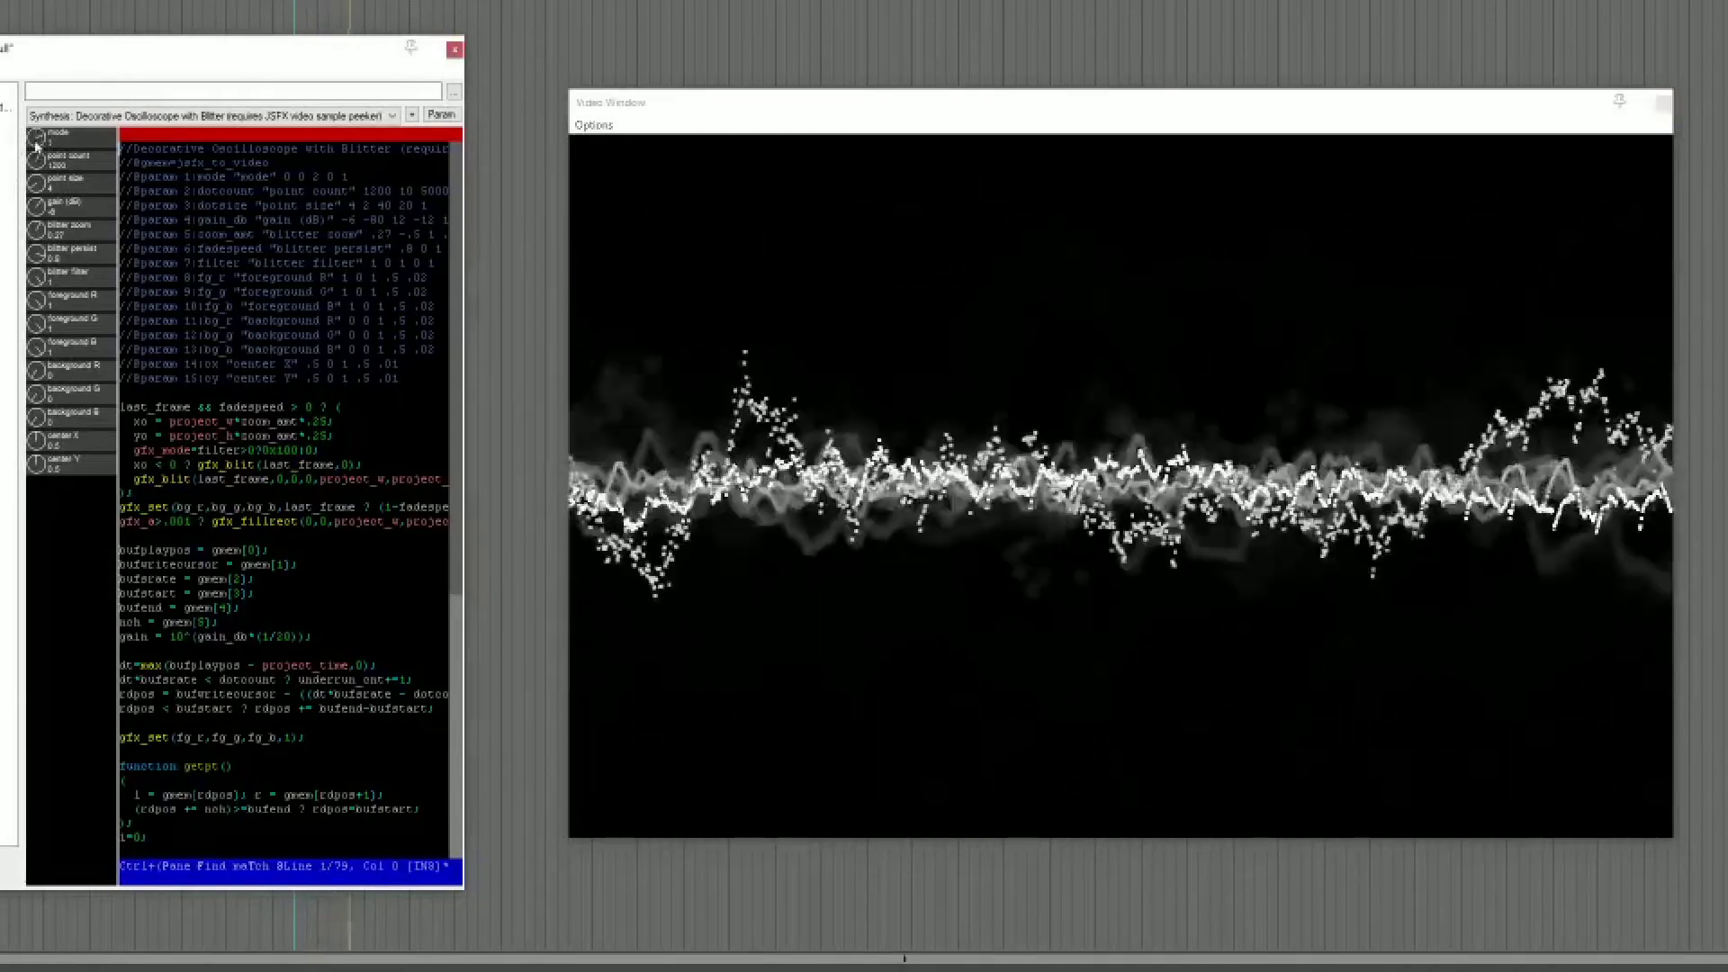
mouse_move(36, 142)
mouse_down()
mouse_move(103, 184)
mouse_move(47, 54)
mouse_up()
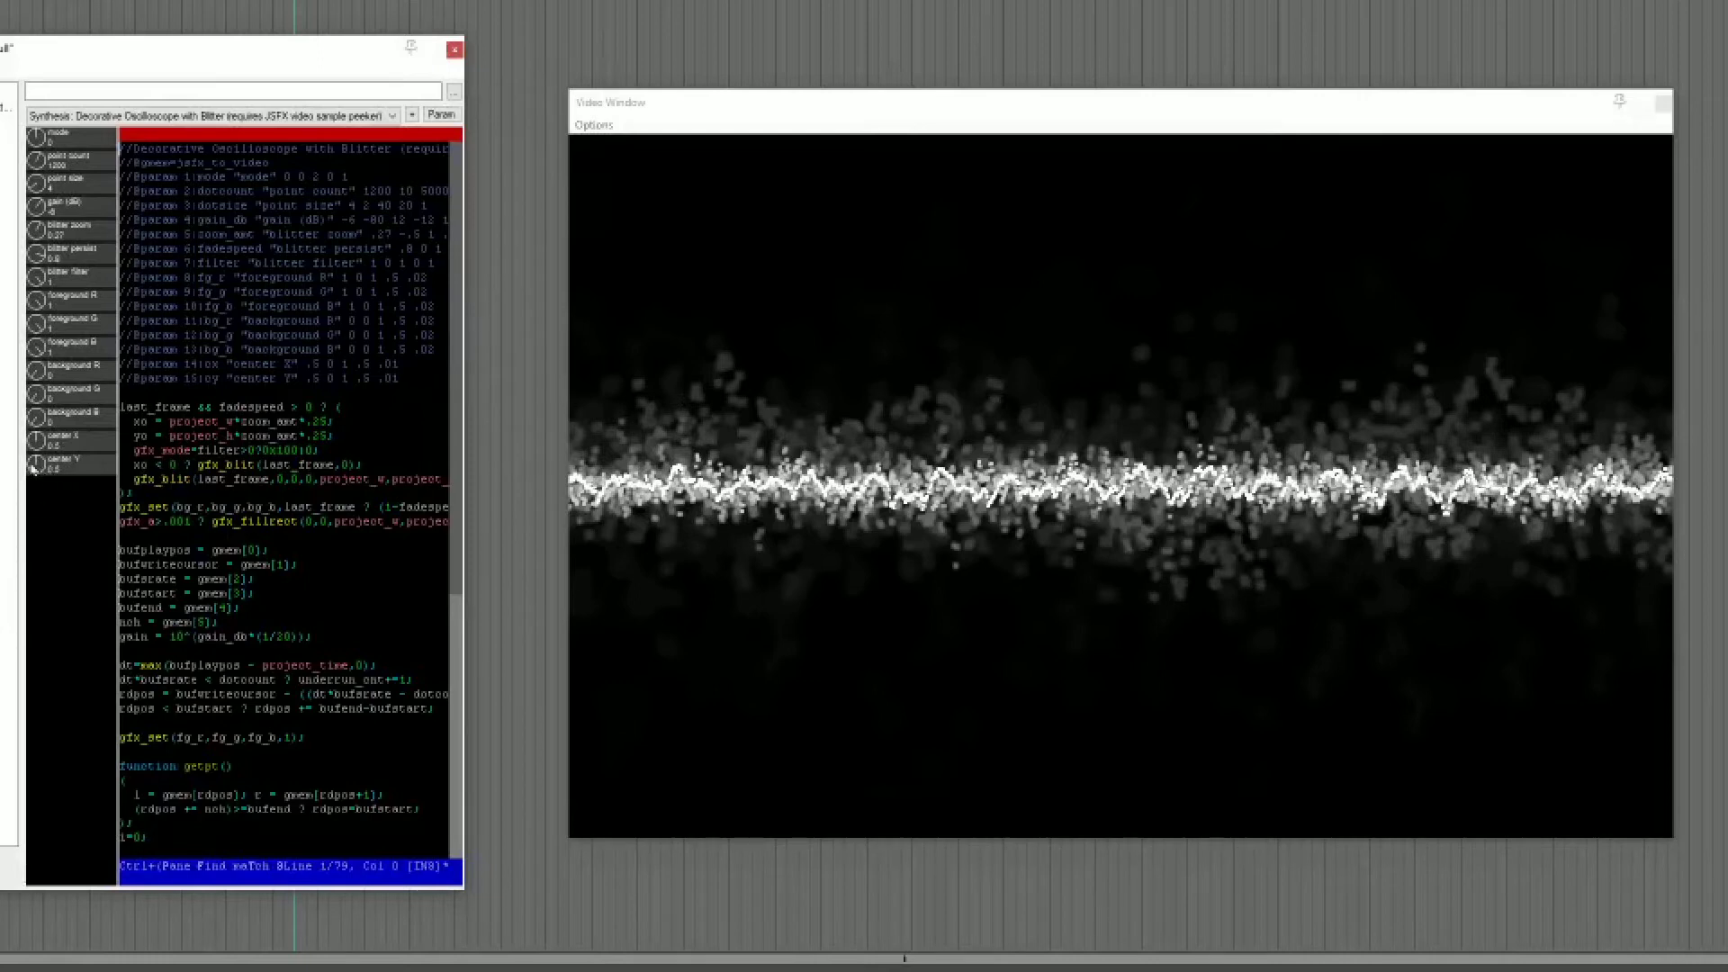
mouse_move(33, 467)
mouse_down()
mouse_move(39, 486)
mouse_move(83, 471)
mouse_up()
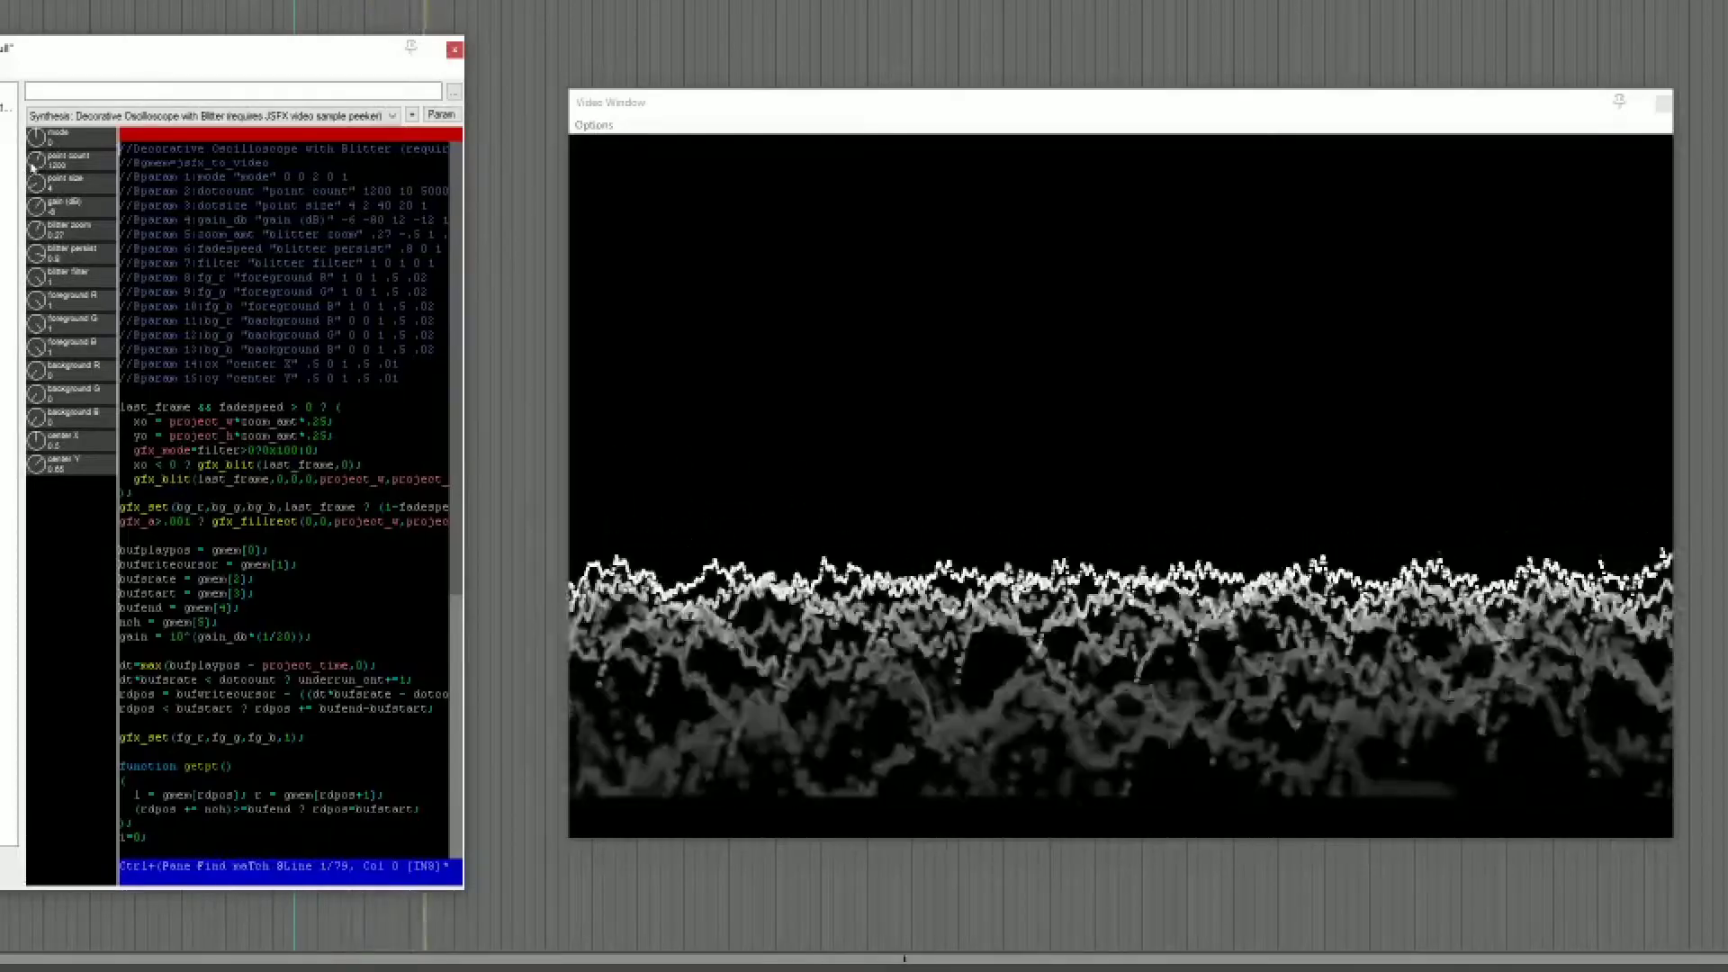
click(36, 115)
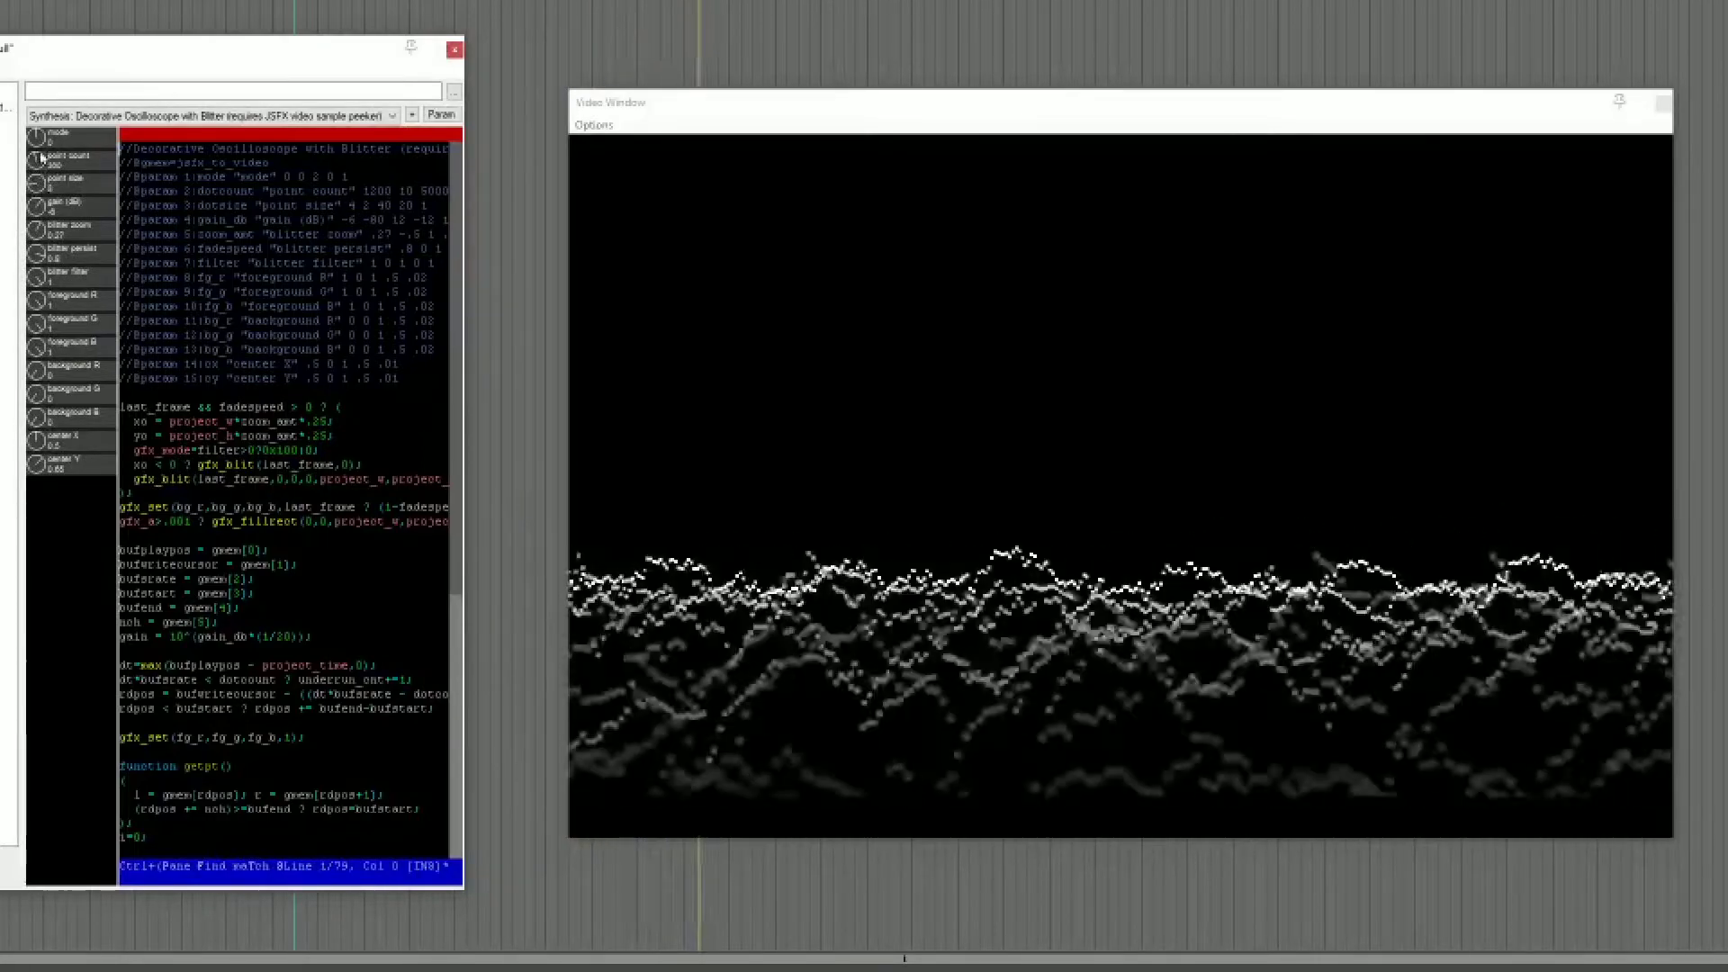
drag(34, 188, 34, 144)
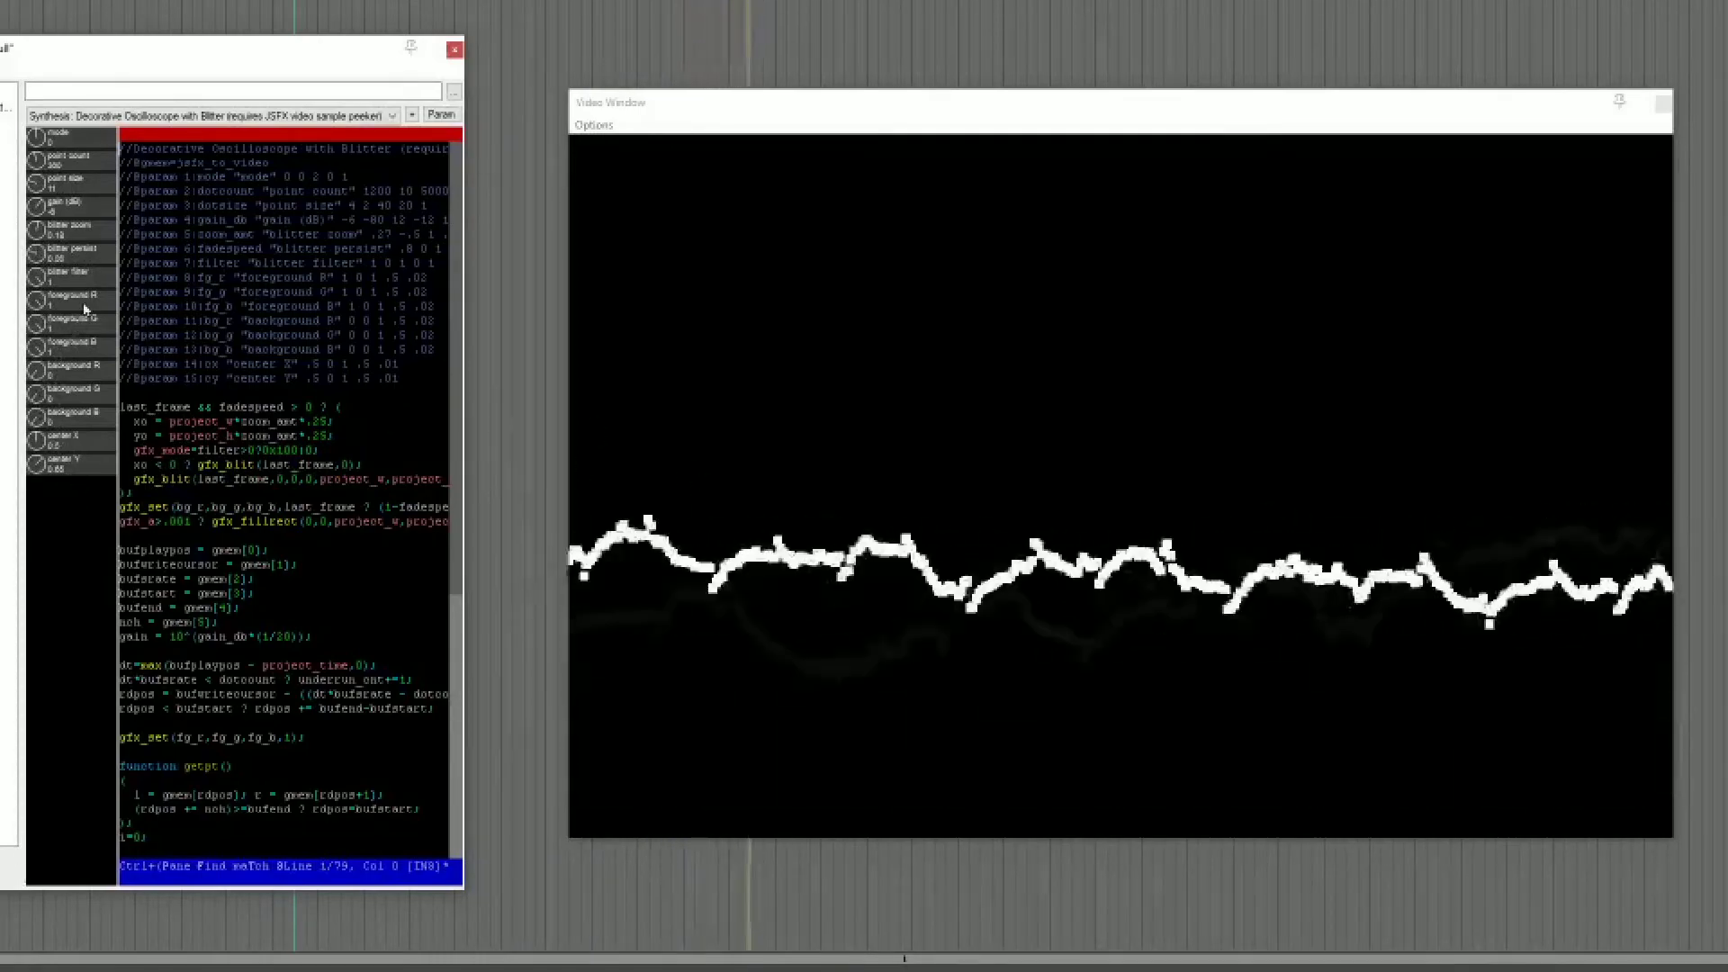
Raise the blitter persist knob from 0 to about 0.8.
drag(38, 270, 38, 258)
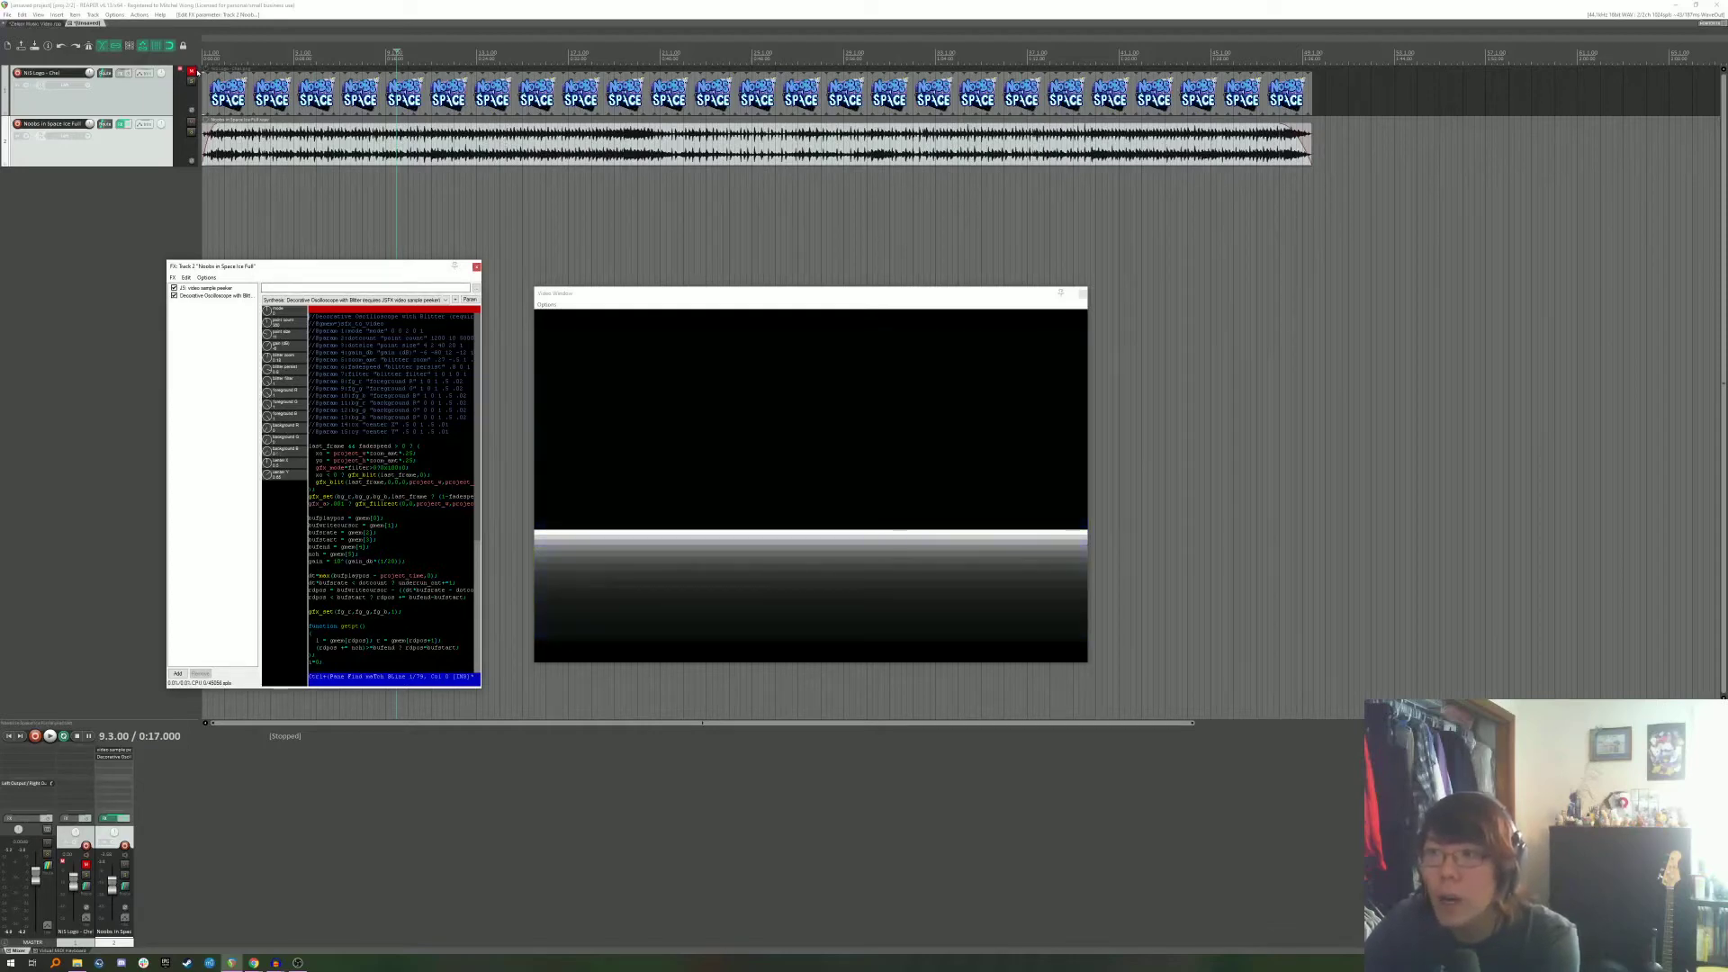
Toggle the logo track's mute to view the scope, then tint the wave pink-magenta.
click(191, 71)
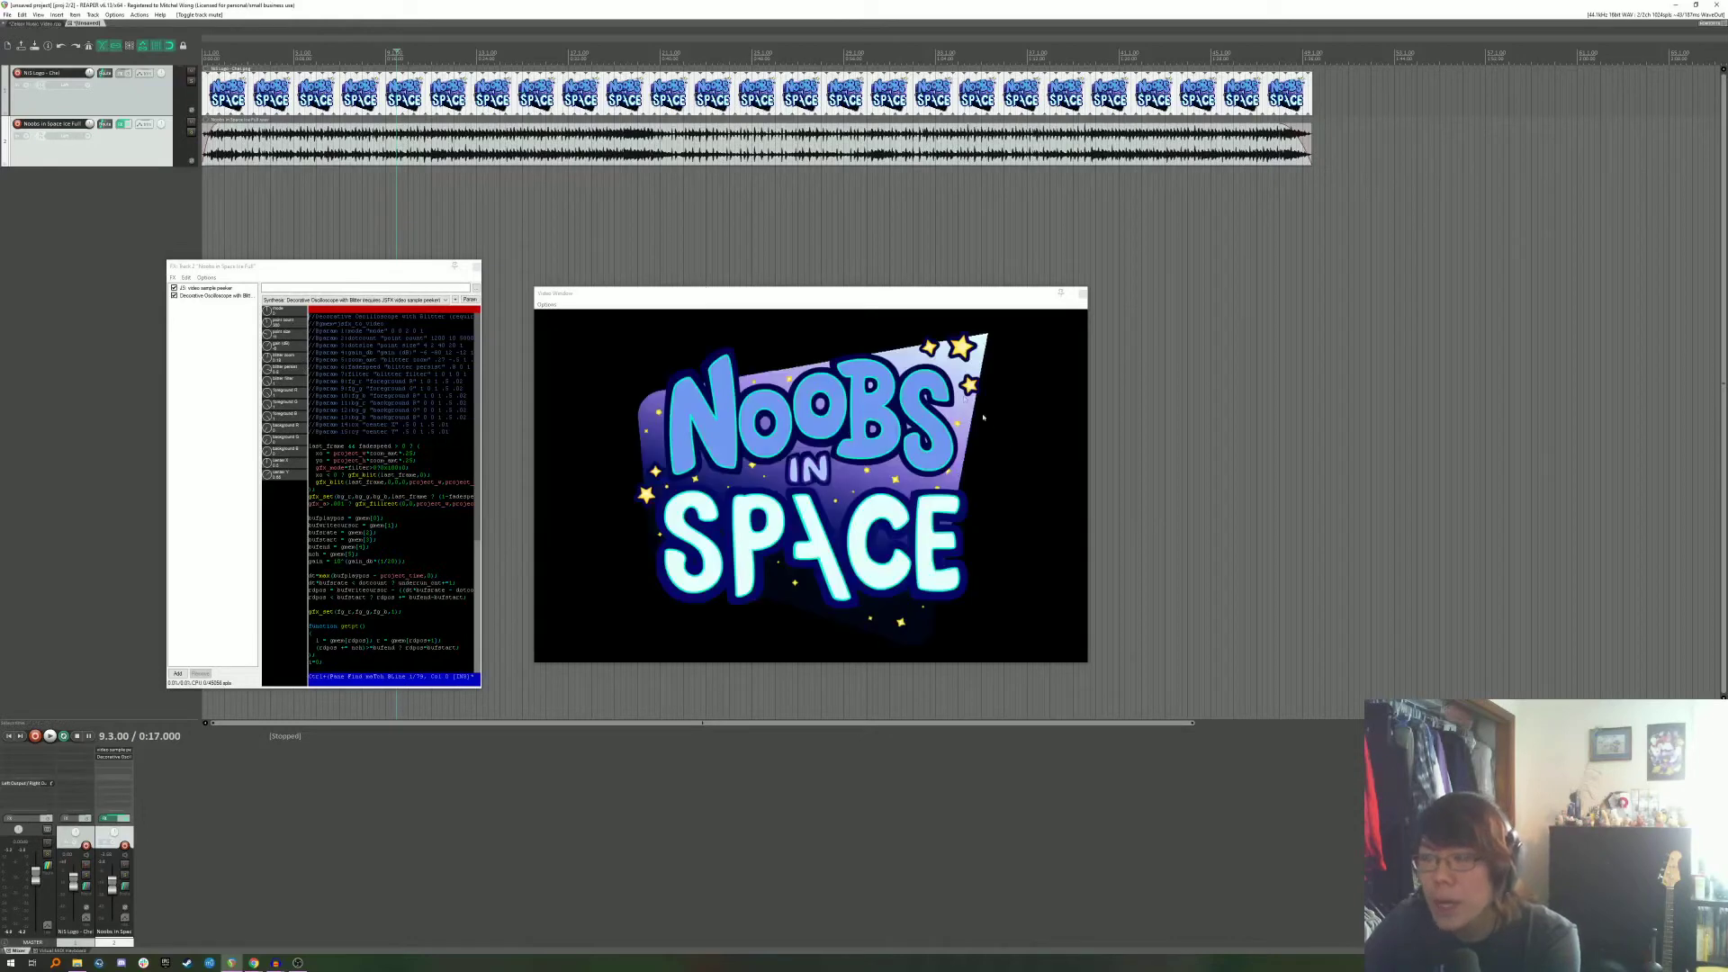
click(191, 72)
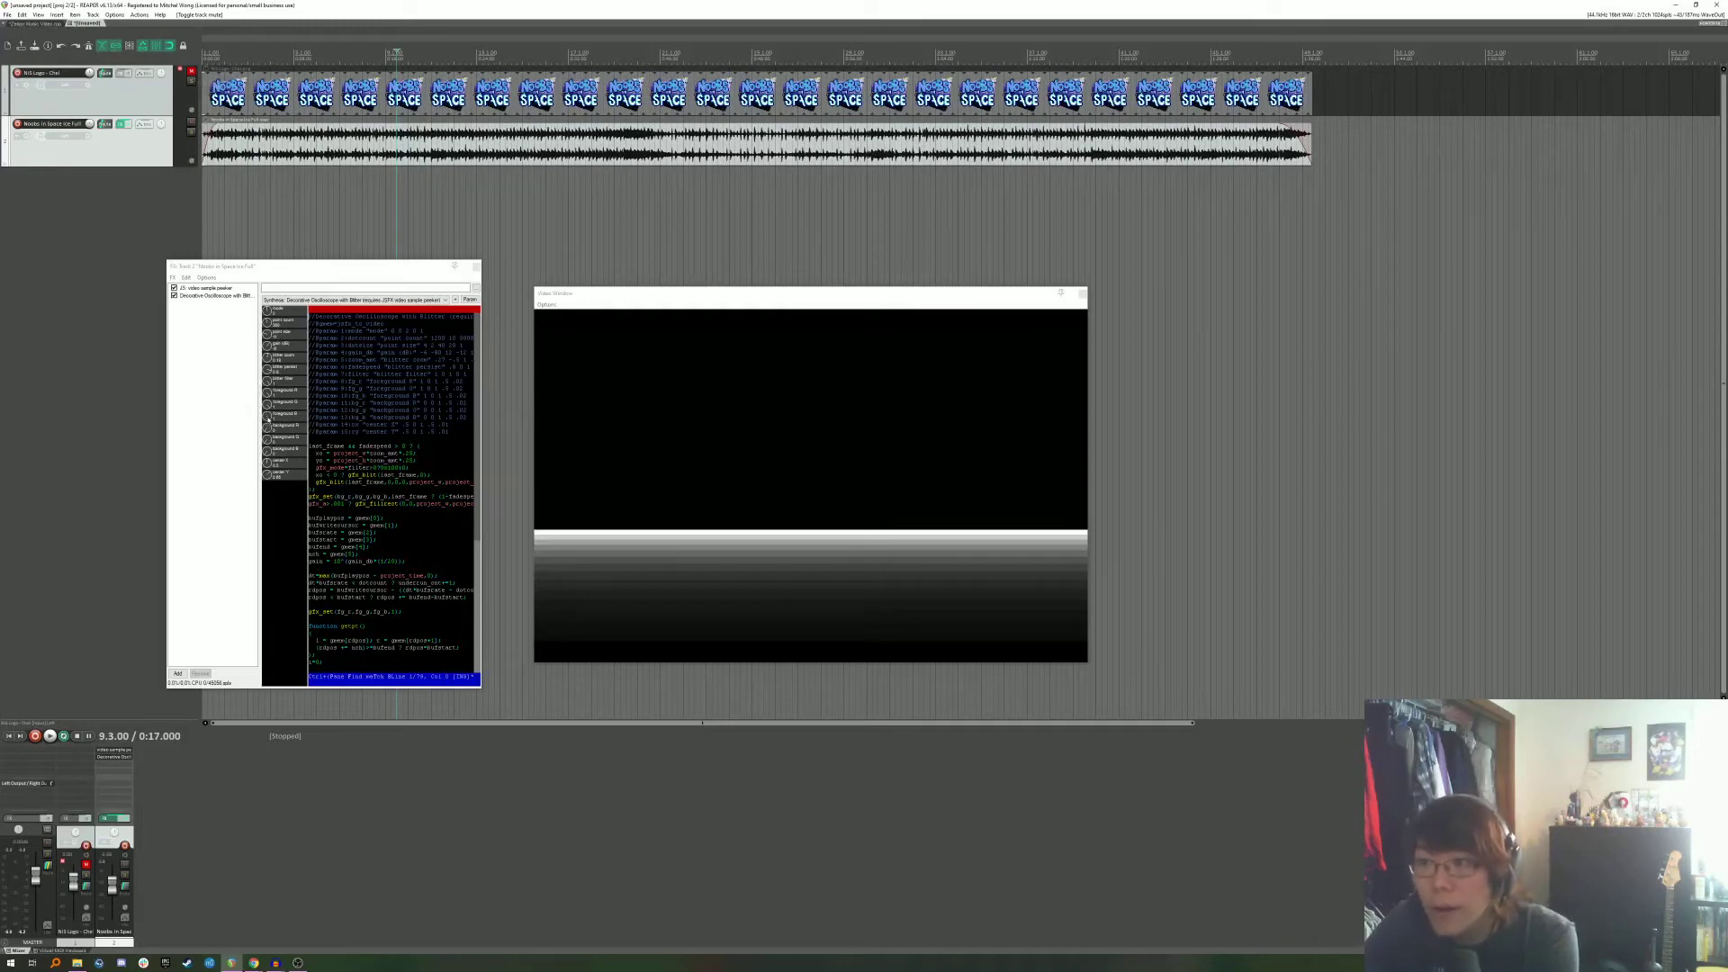
drag(268, 417, 321, 349)
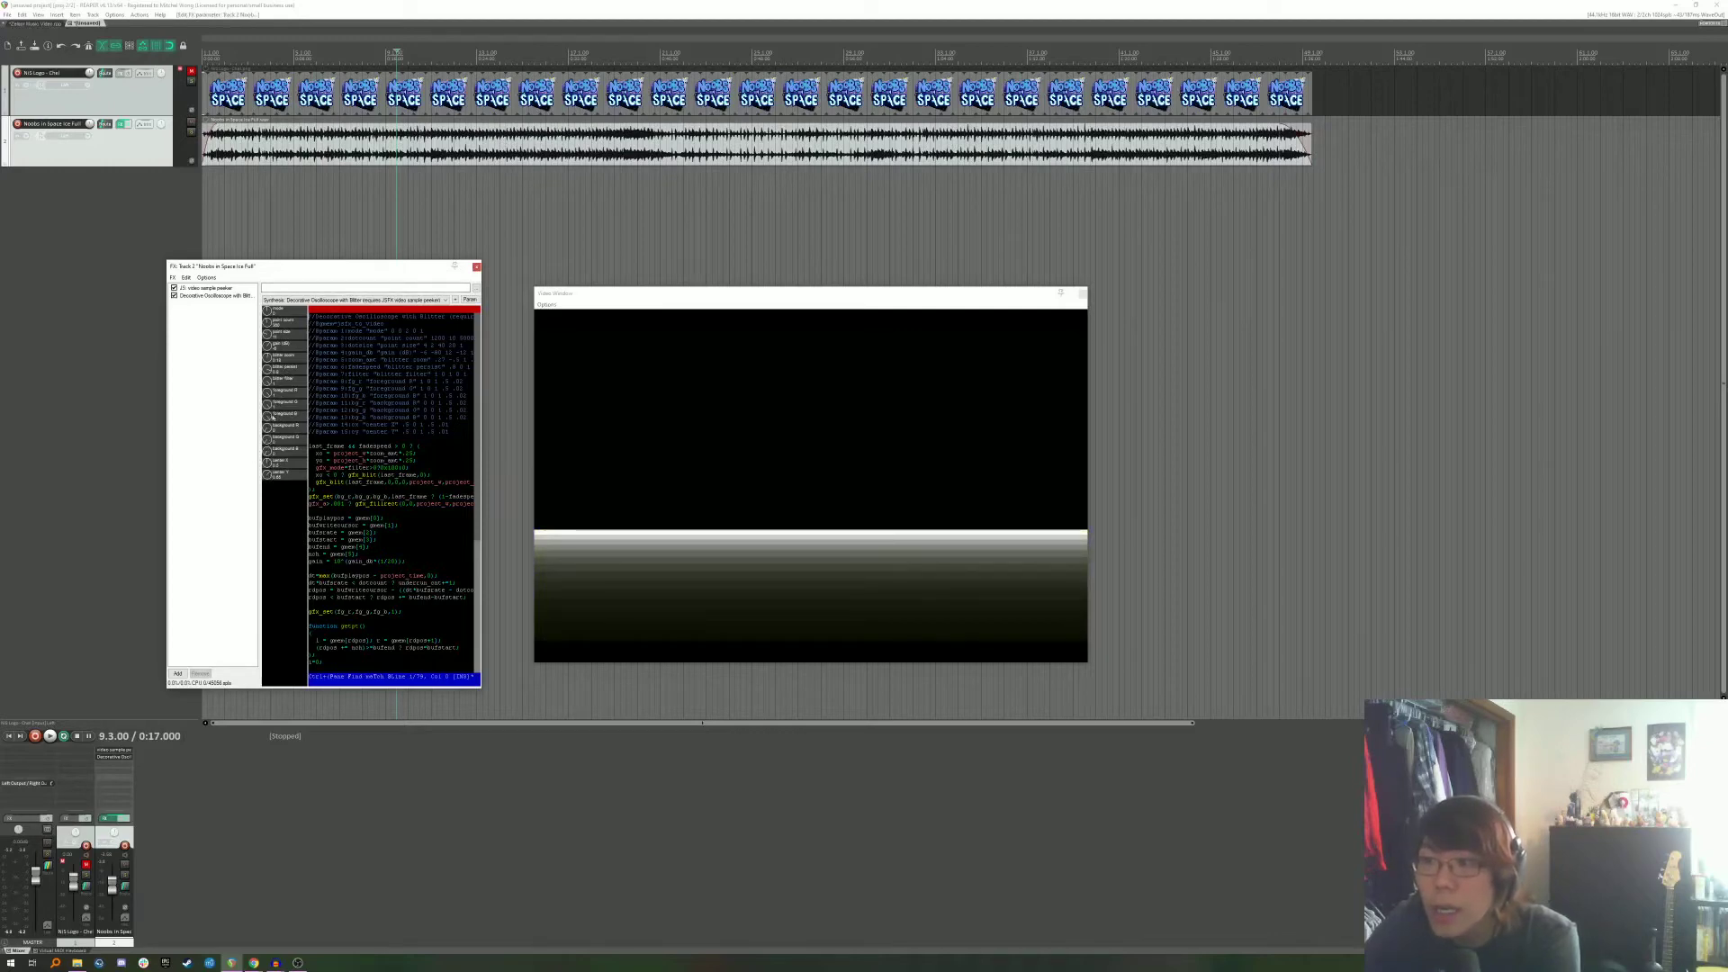
drag(267, 407, 266, 480)
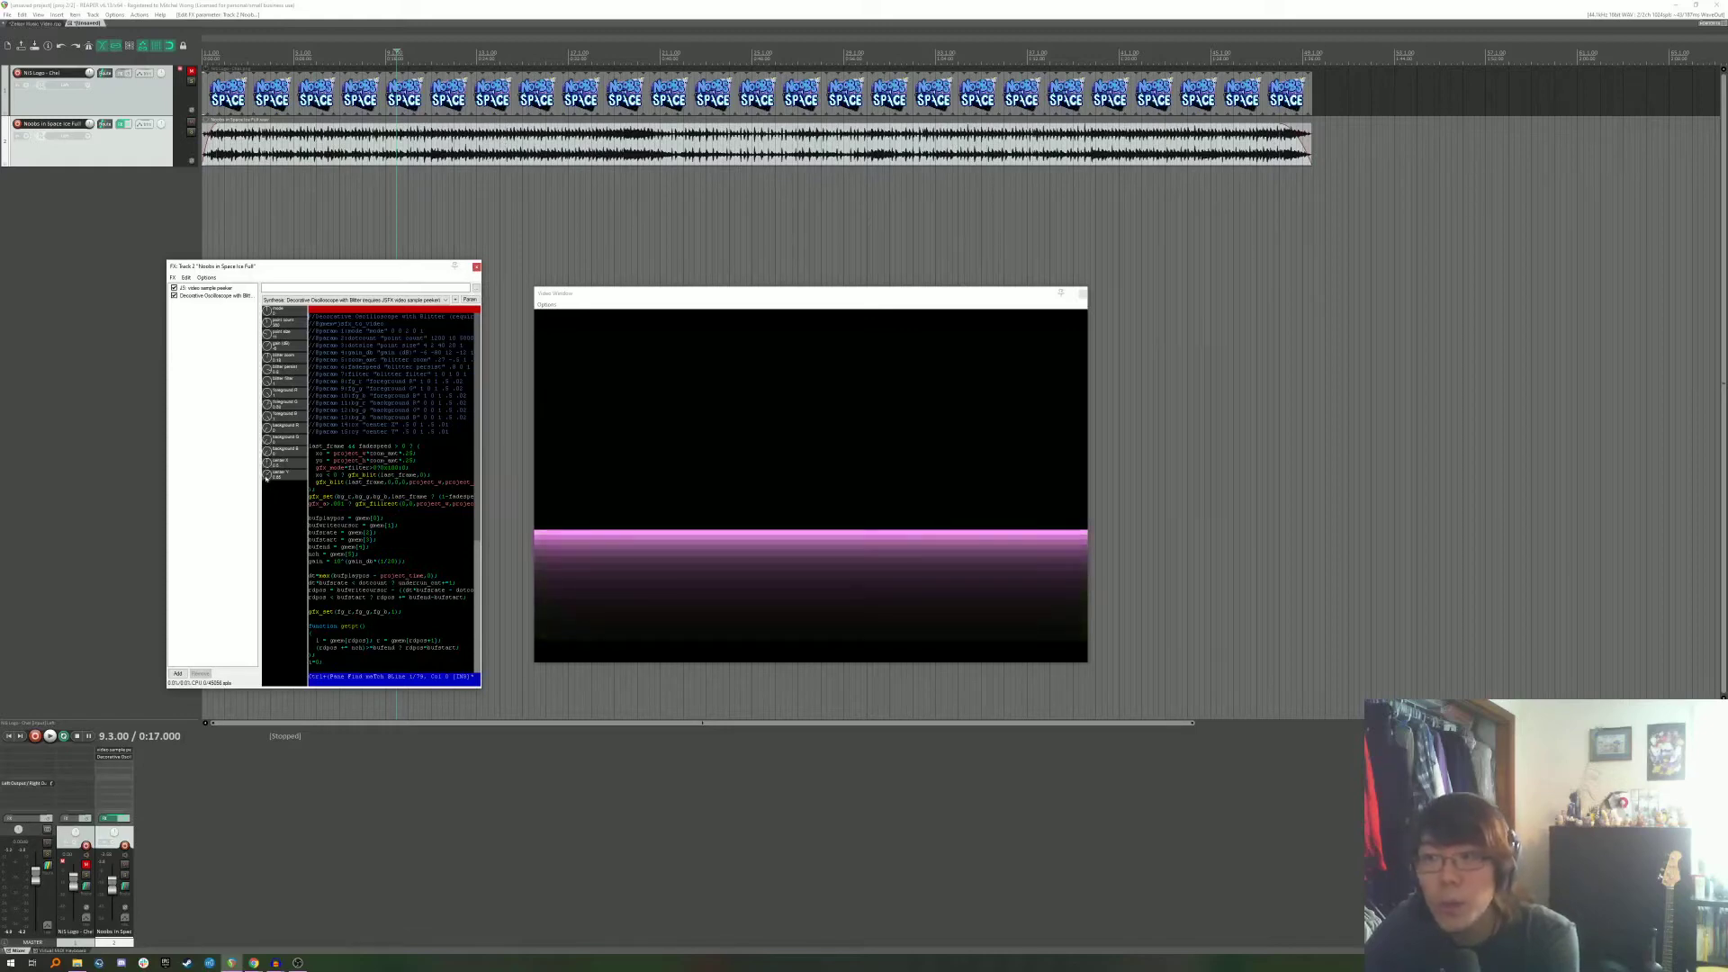
During playback, lower the wave in the frame and unmute the logo track.
key(space)
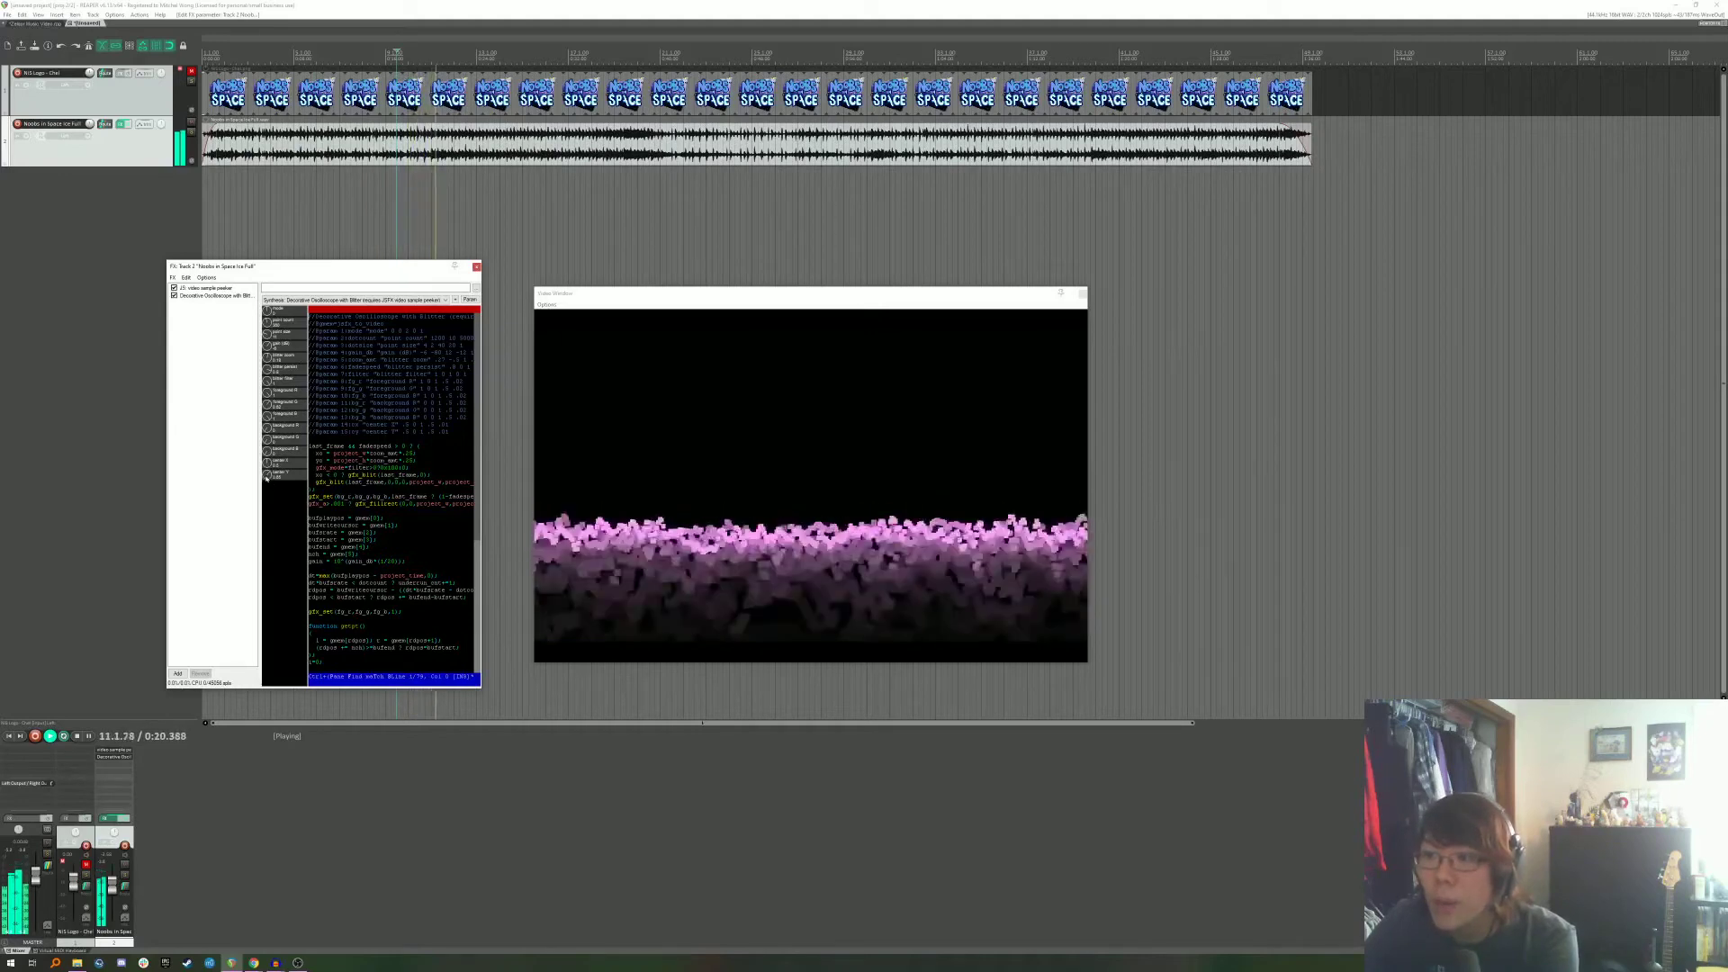
mouse_move(272, 465)
mouse_down()
mouse_move(267, 505)
mouse_move(266, 482)
mouse_up()
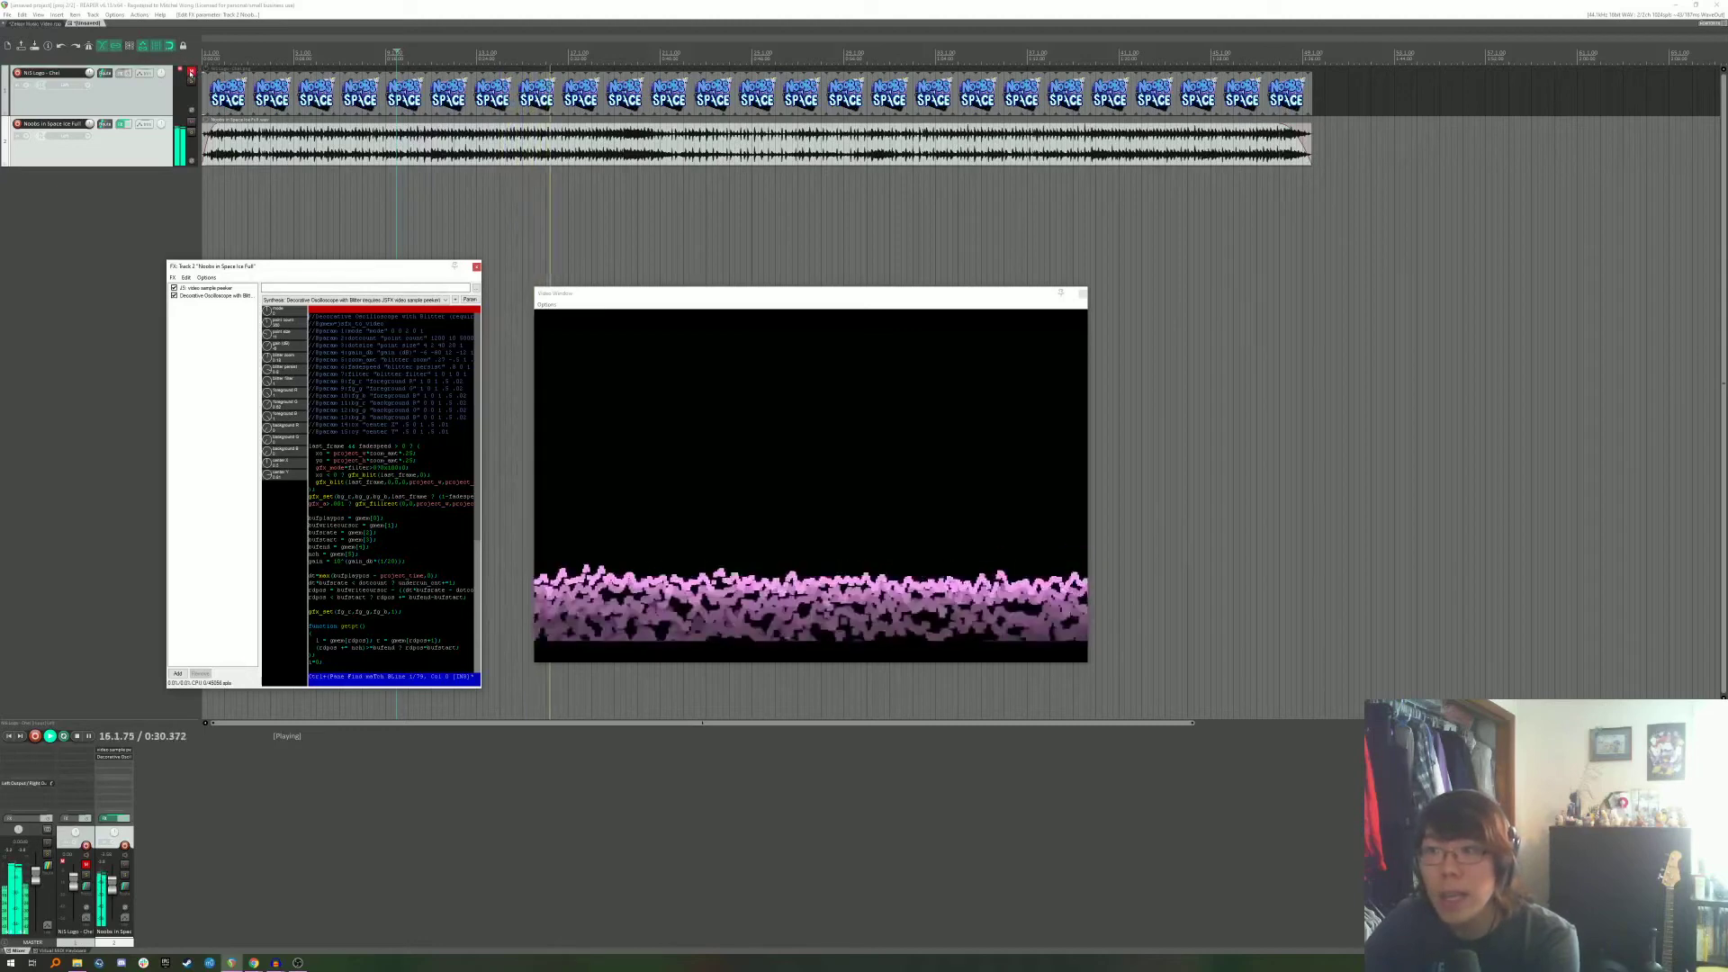
click(191, 72)
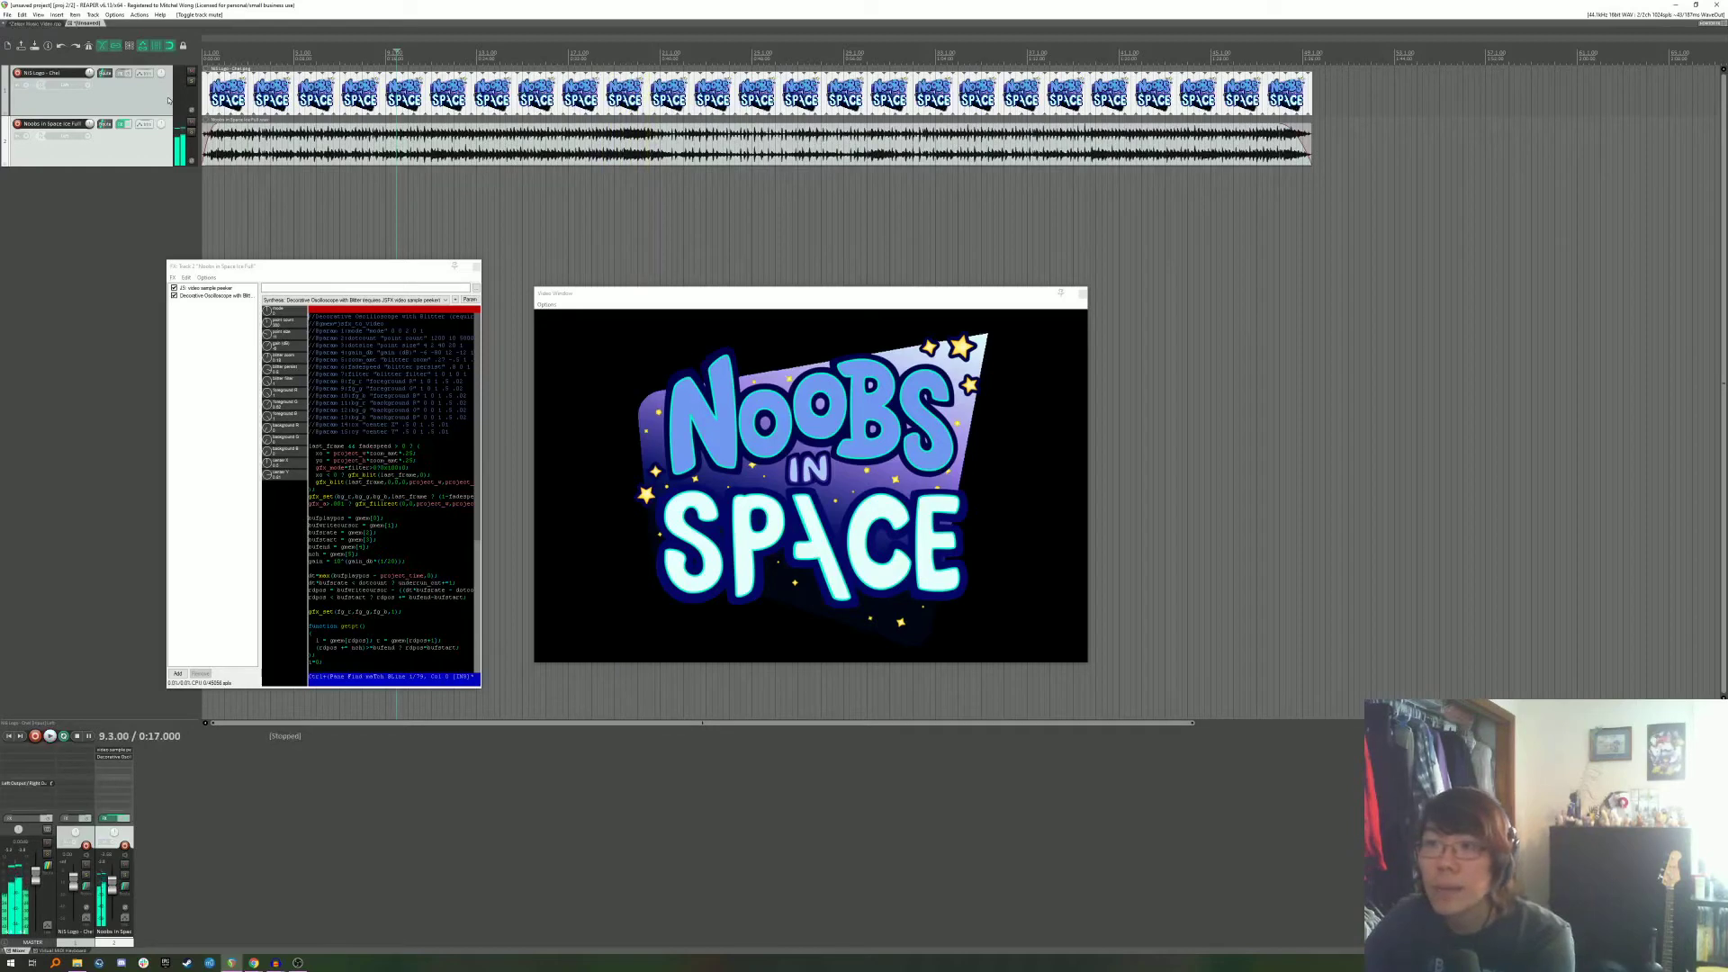
Add a Video processor with the 'Overlay: Image overlay' preset to the logo track.
key(shift+f)
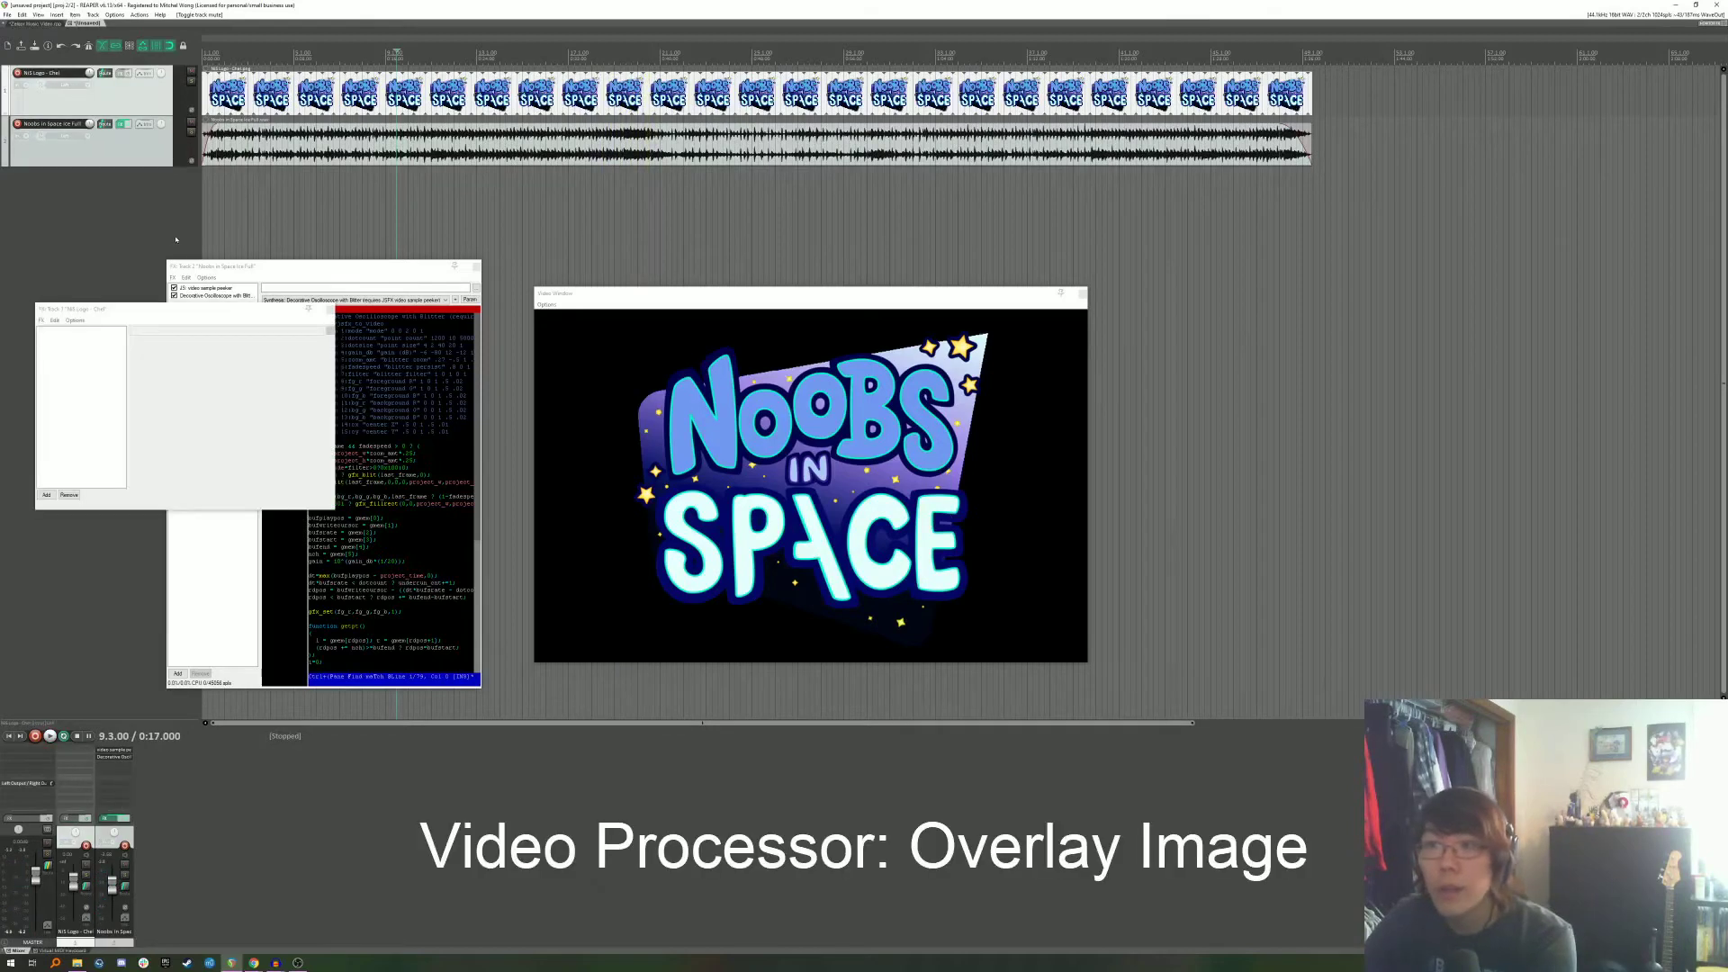
click(121, 79)
click(120, 78)
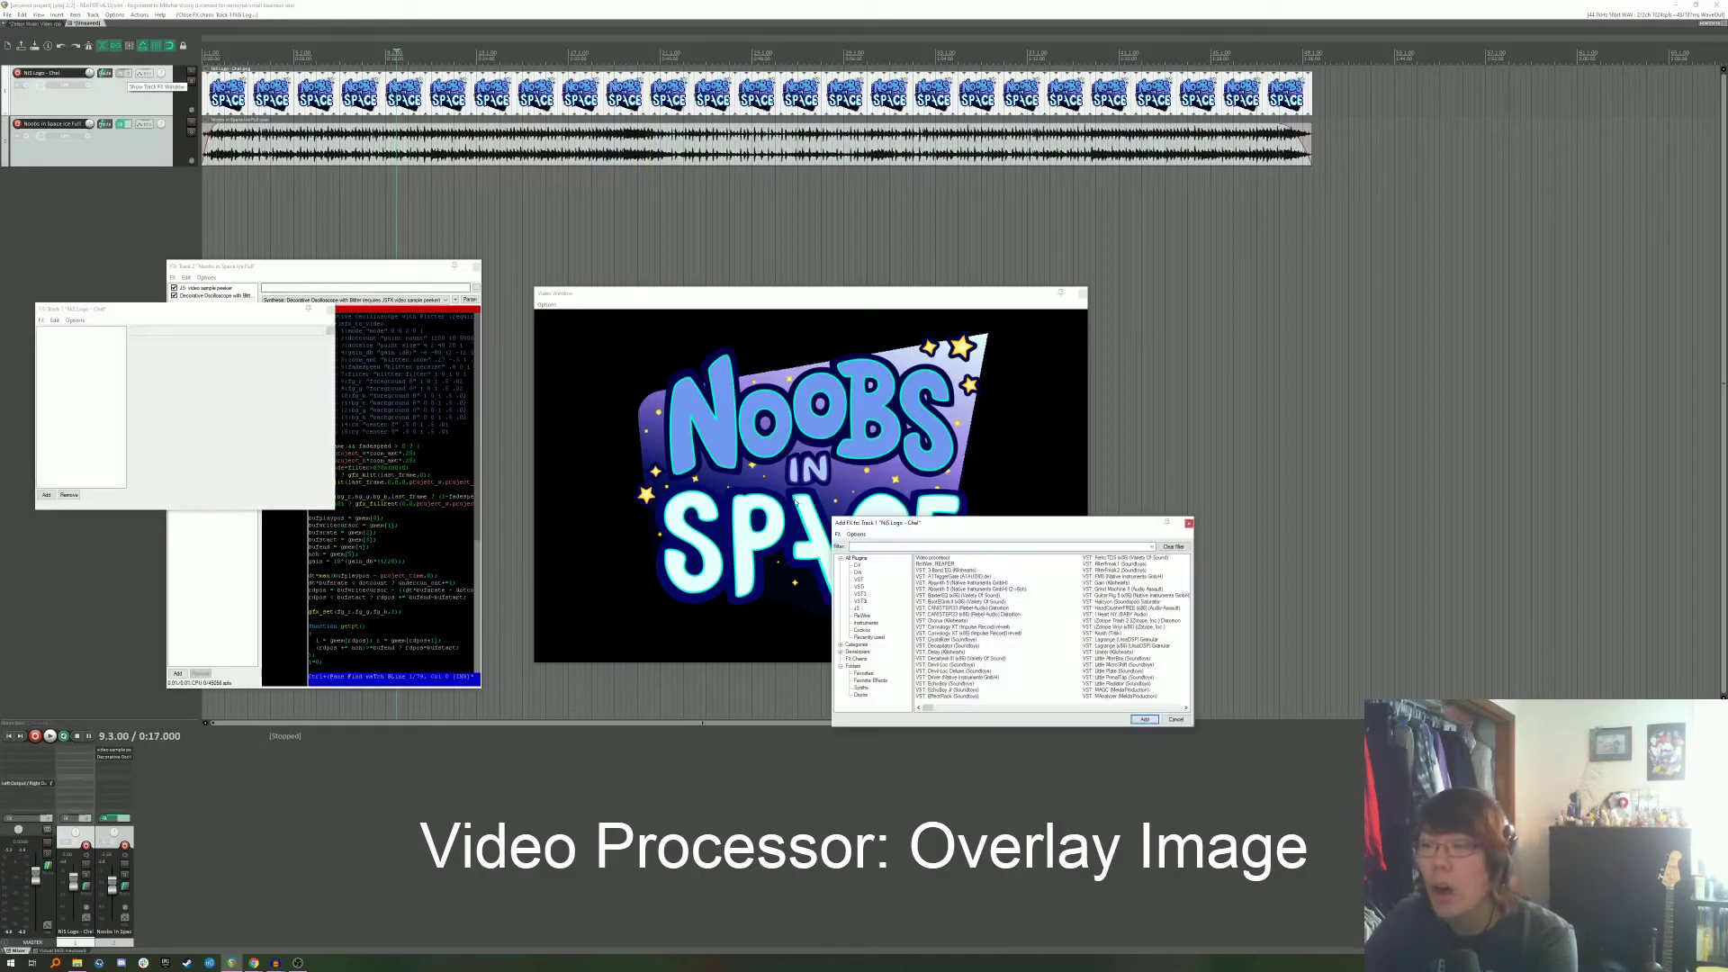
double_click(950, 560)
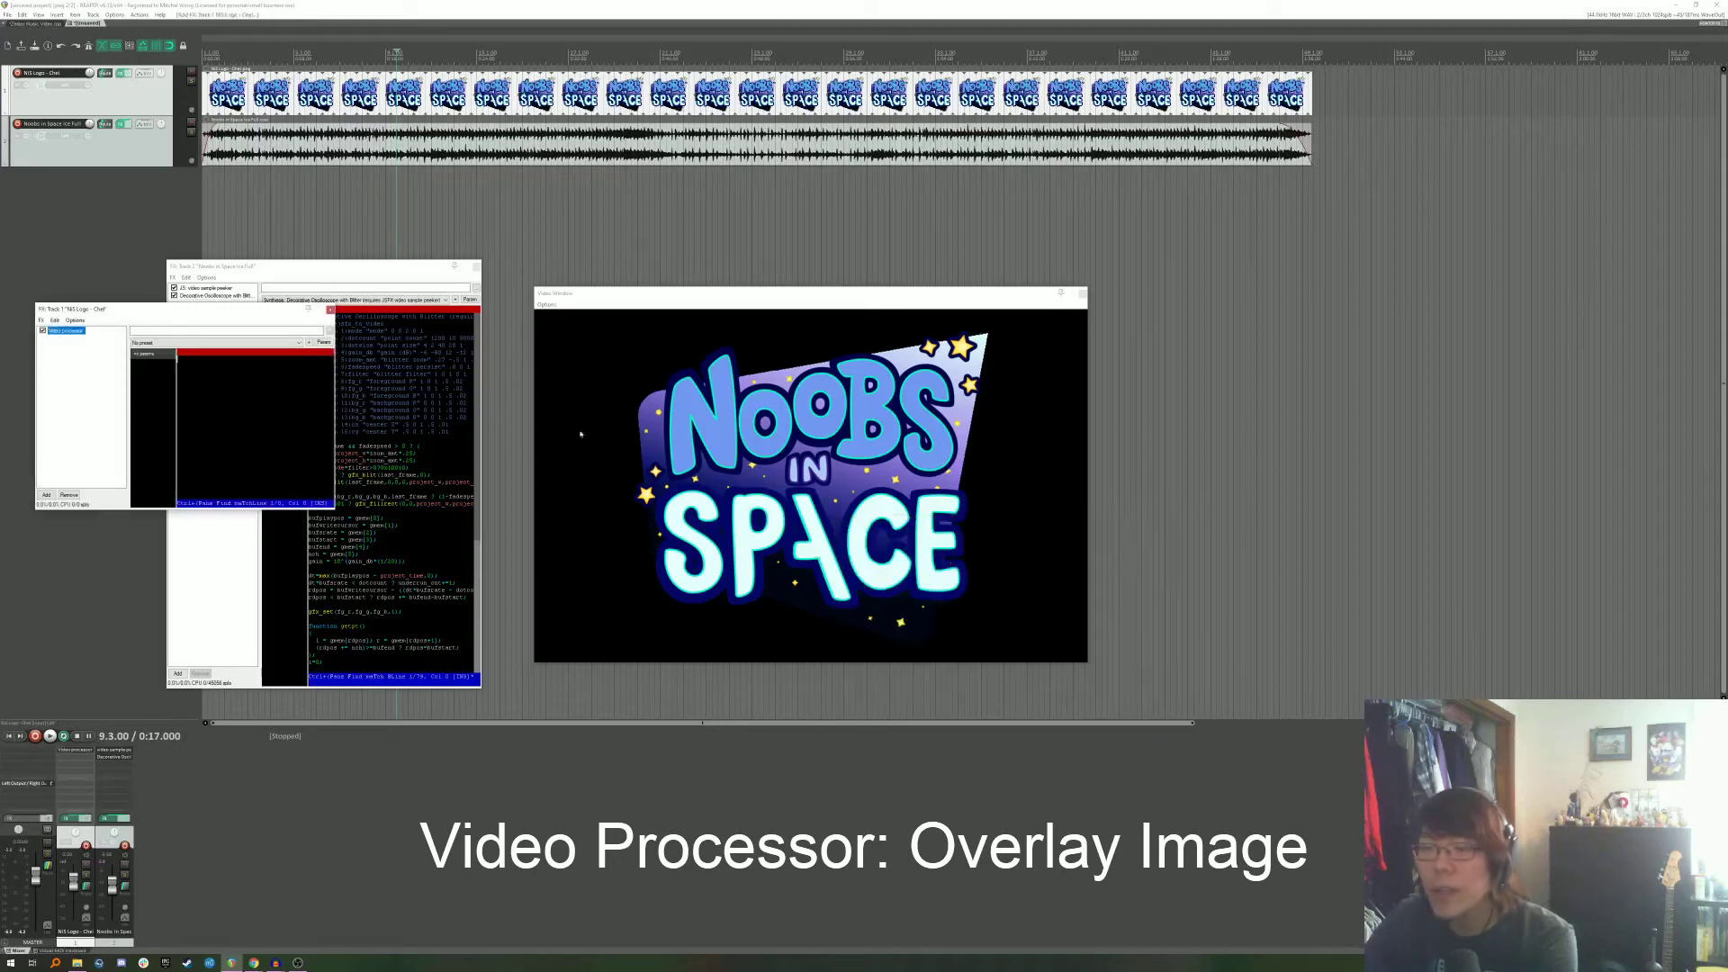
click(188, 345)
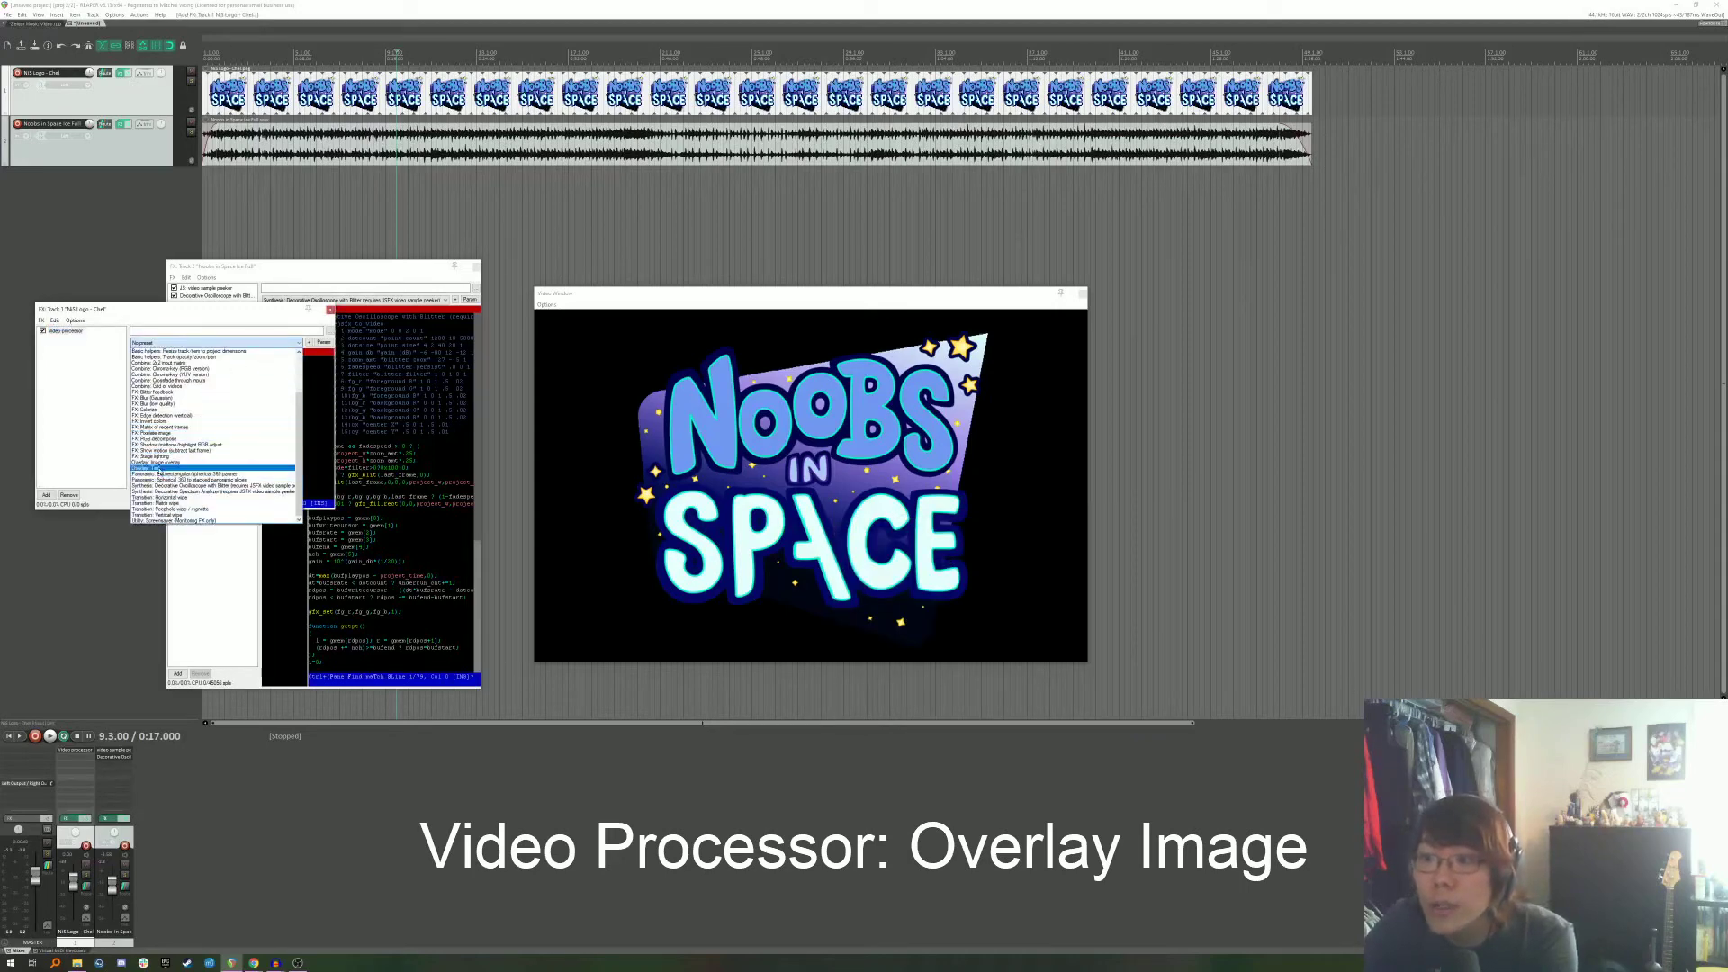
click(161, 463)
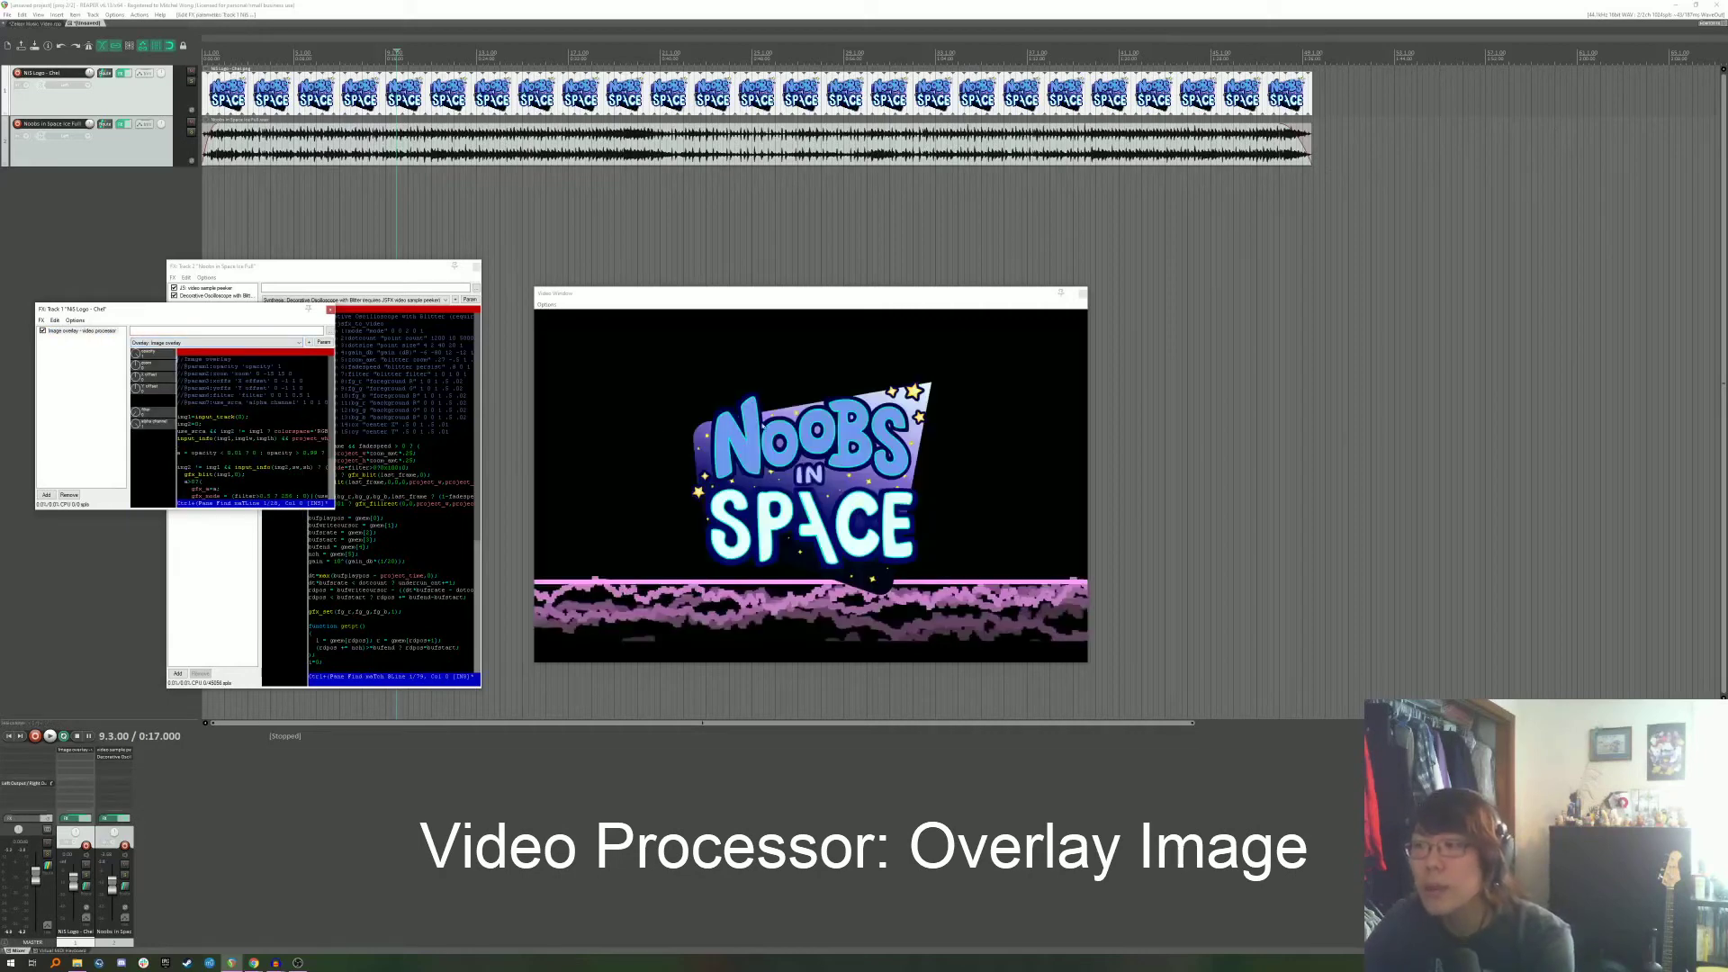
Play the project to preview the logo overlaid on the pink wave.
click(463, 5)
key(space)
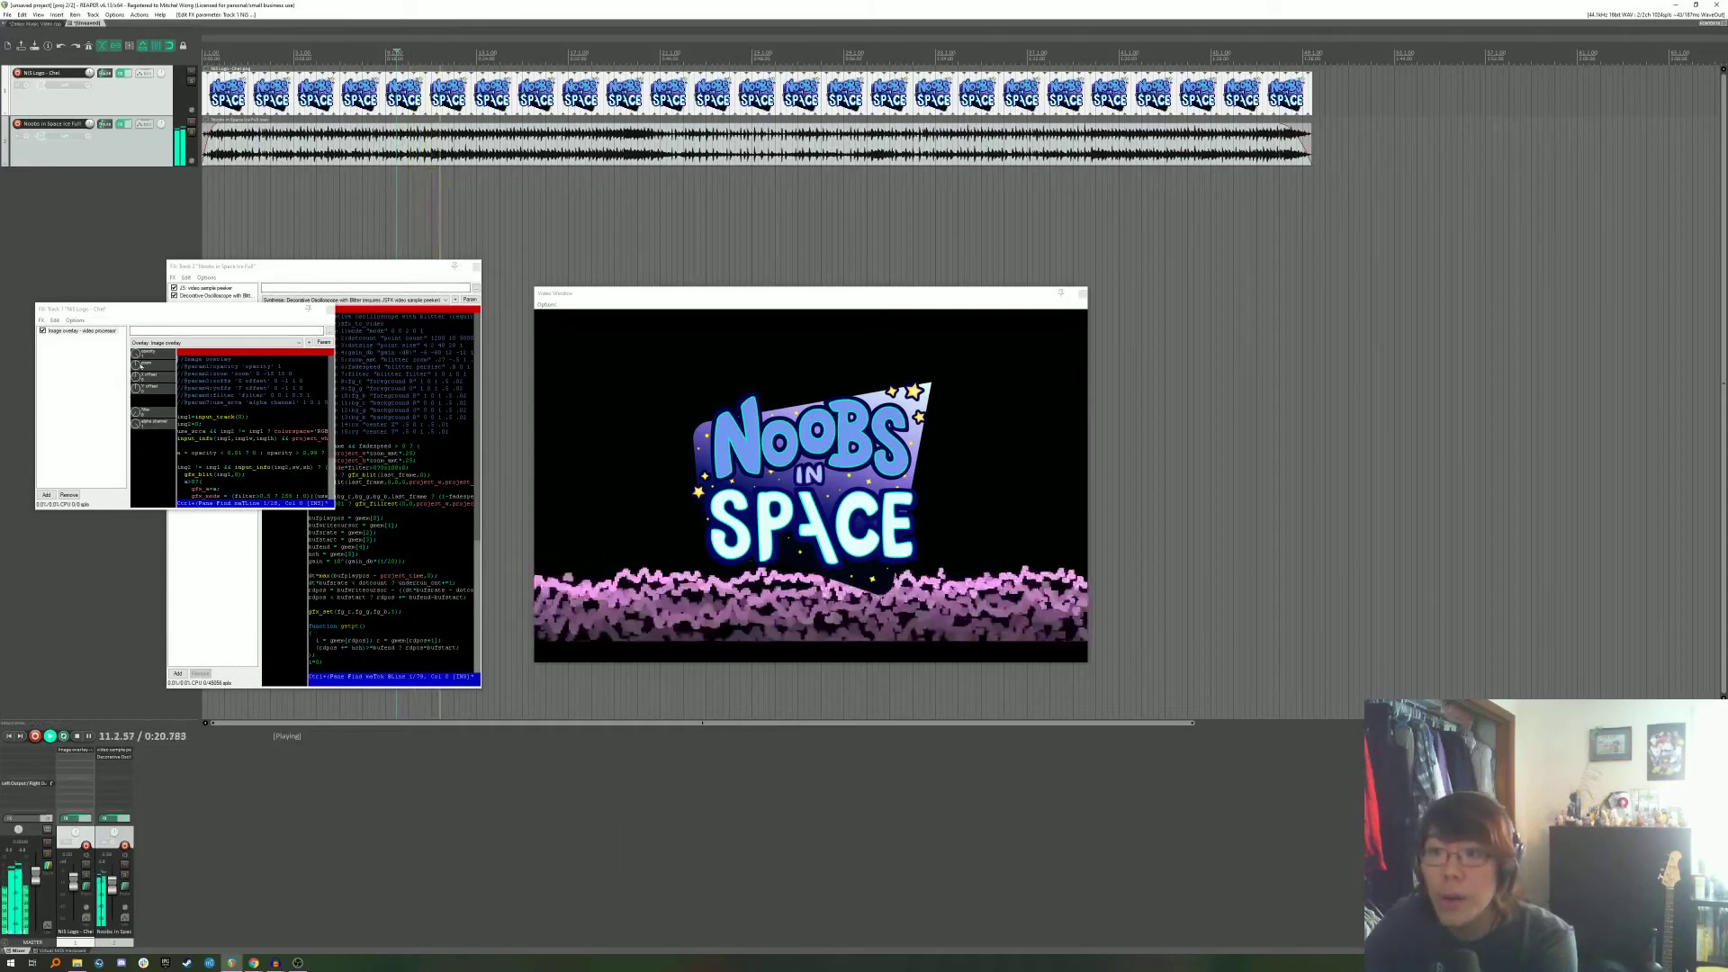
click(136, 394)
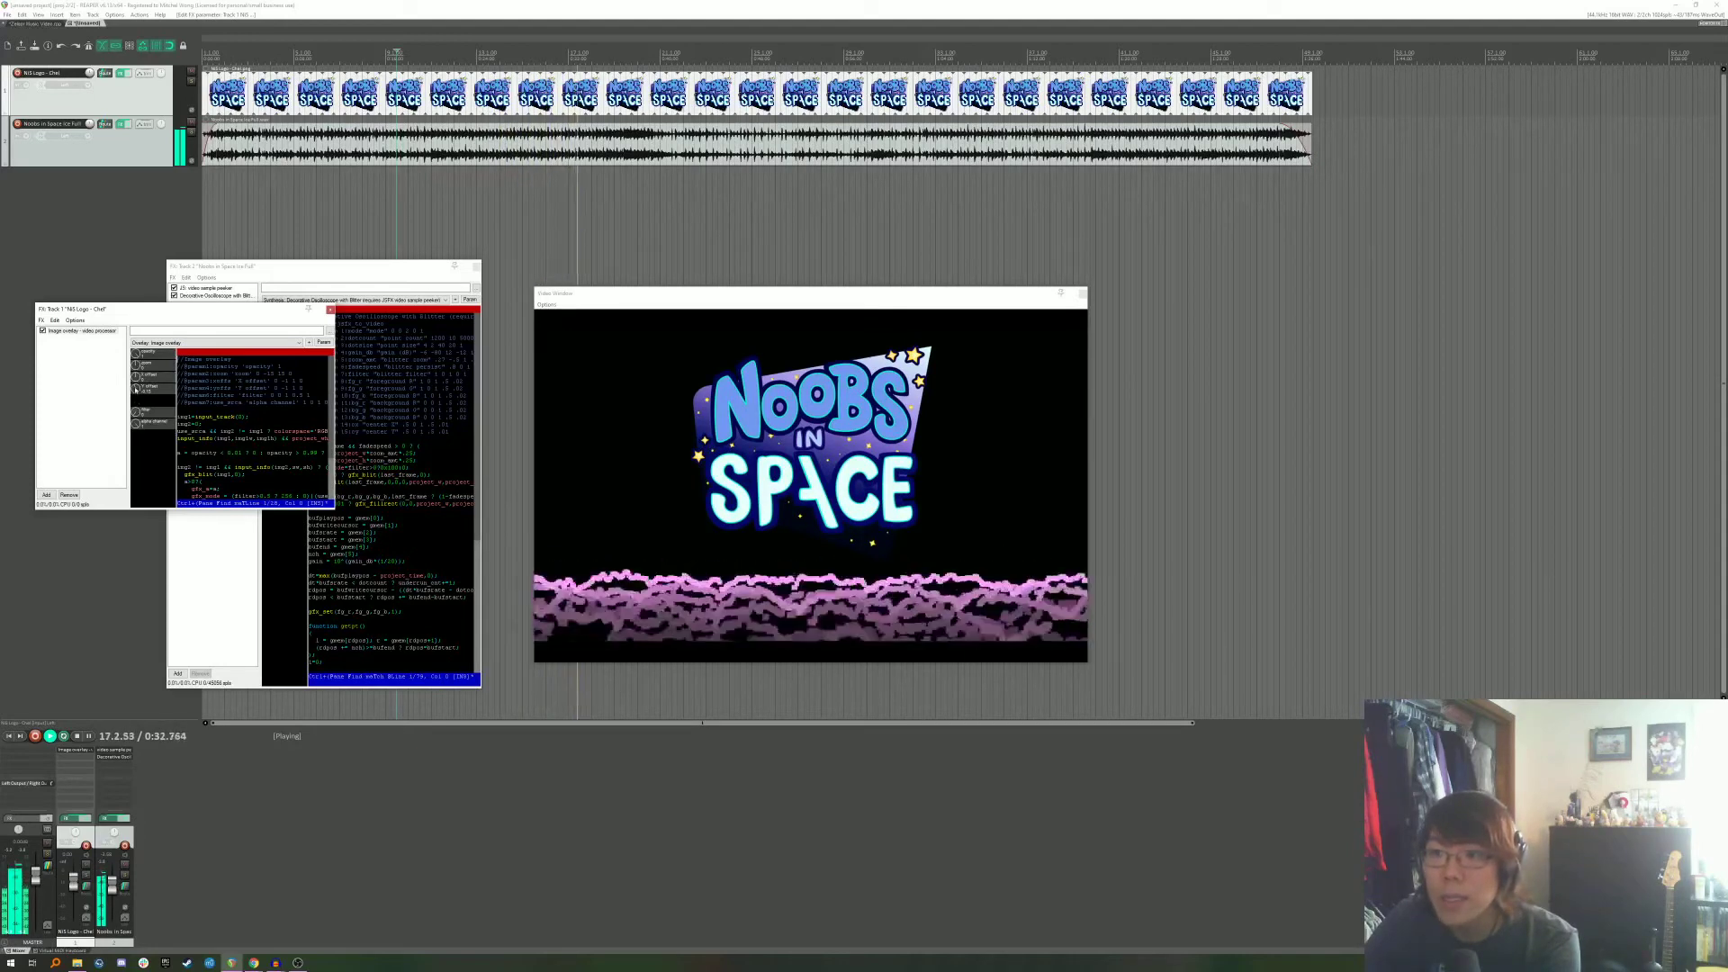
click(201, 573)
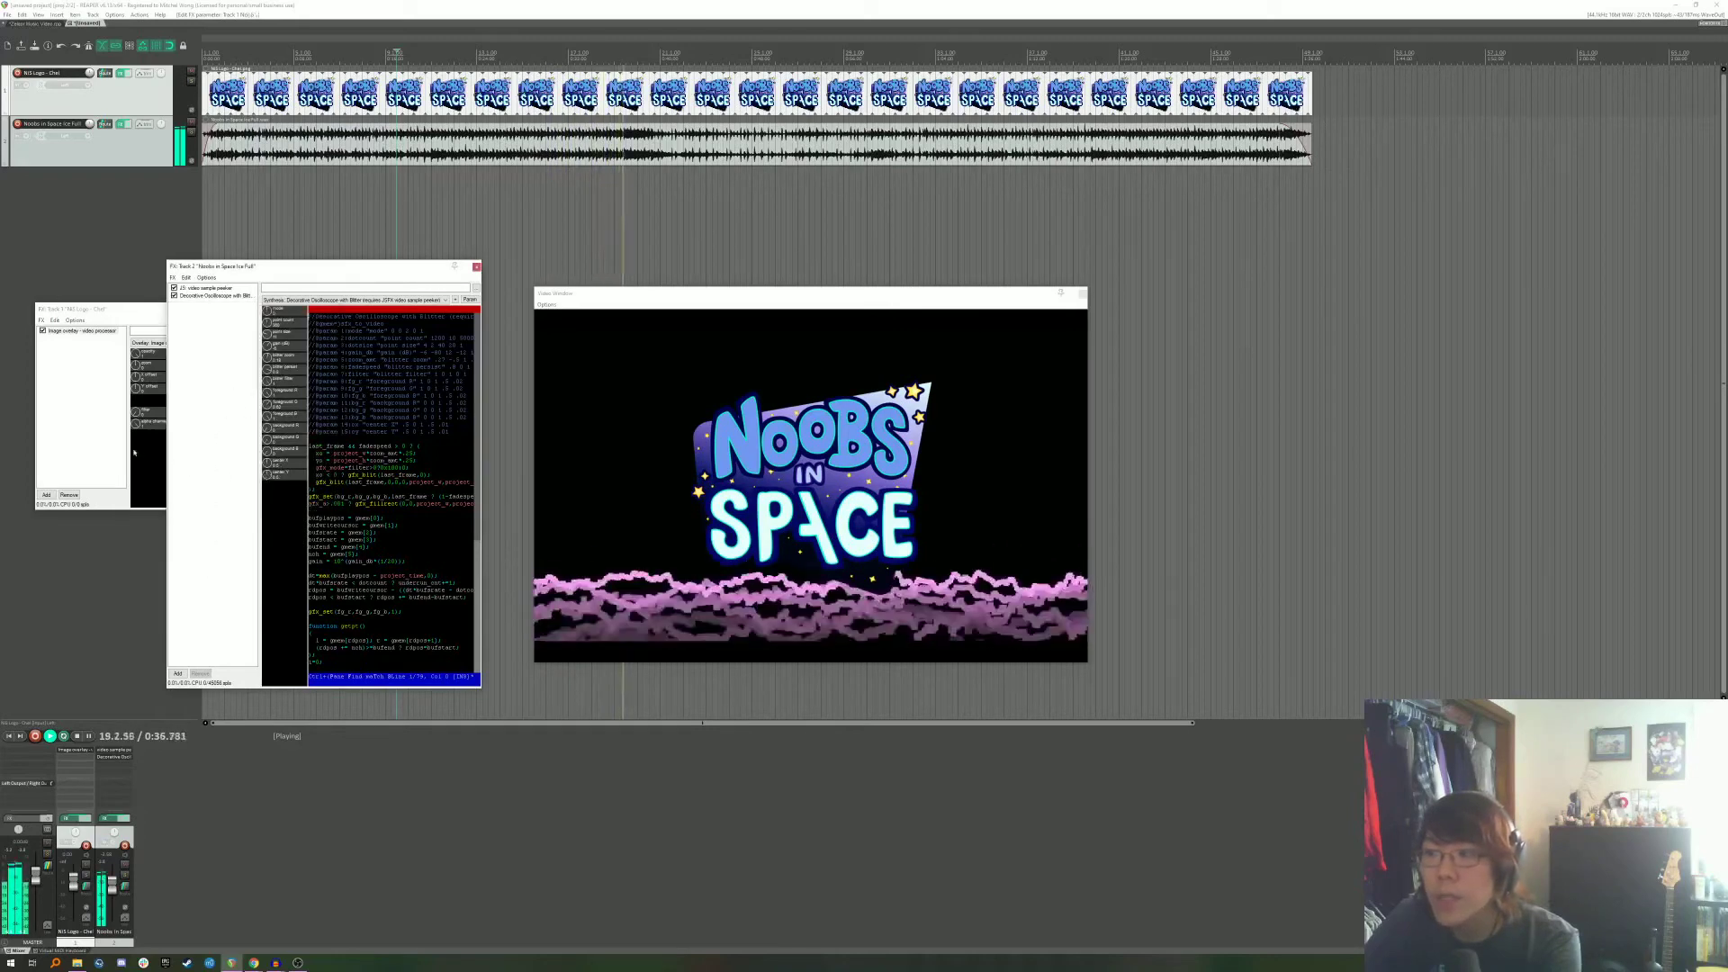
Lower the Image overlay zoom to shrink the logo and adjust its Y offset to raise it.
click(123, 355)
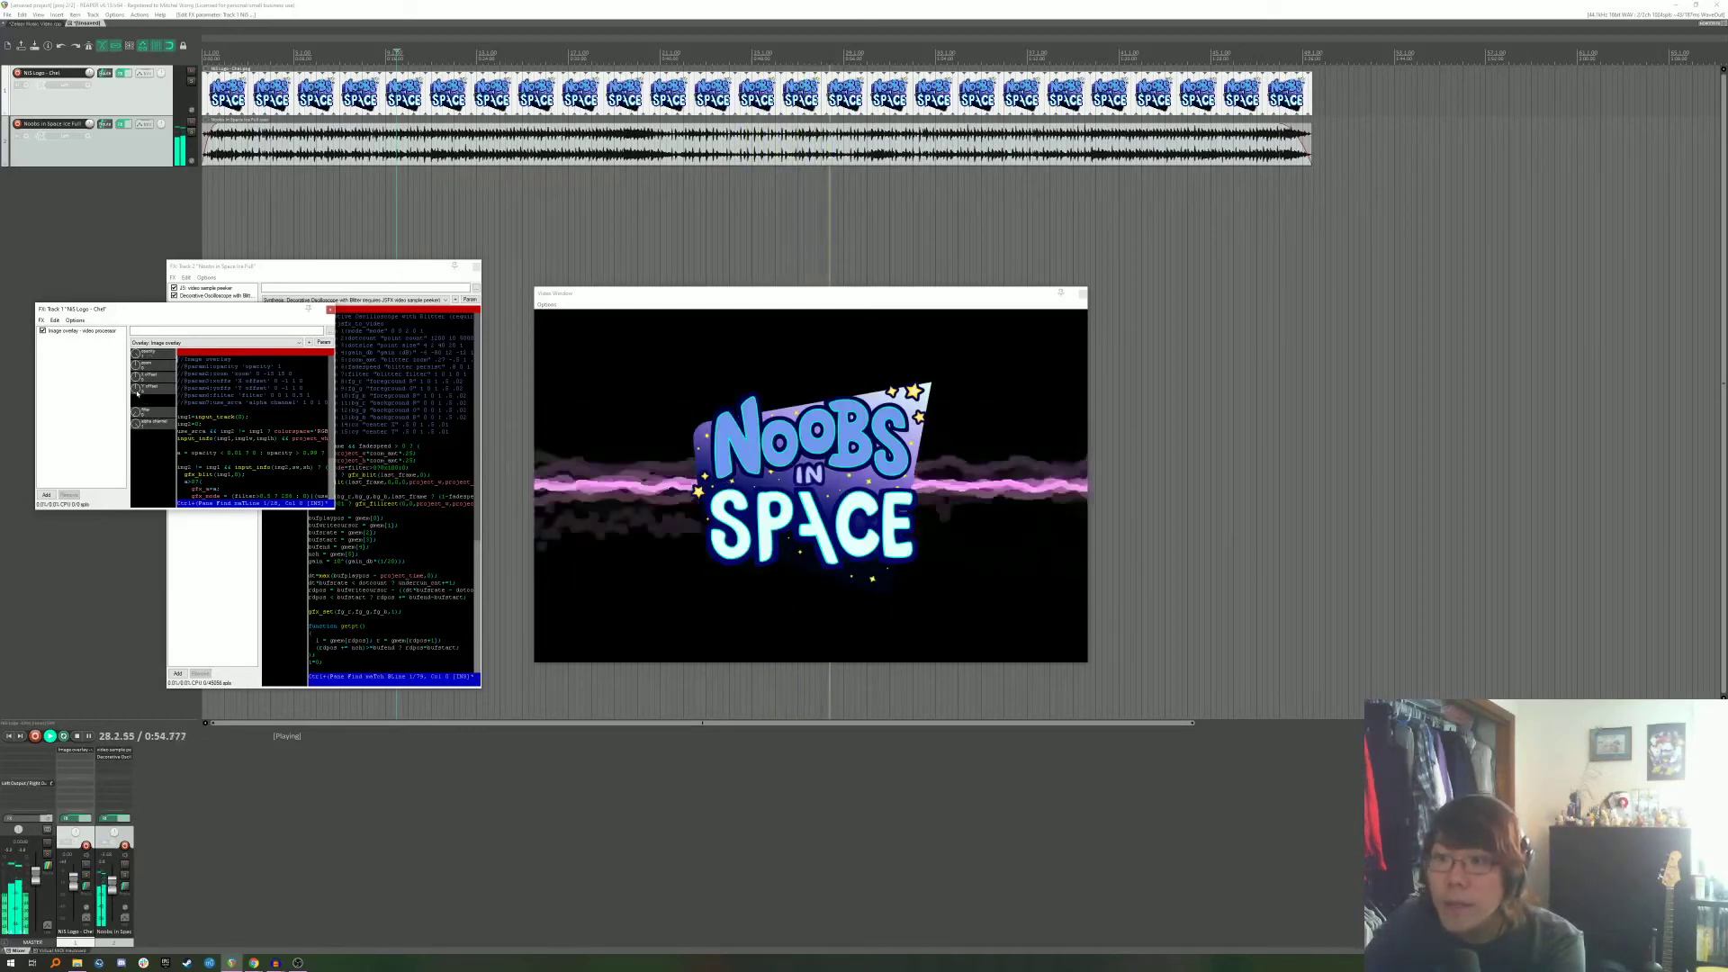
click(270, 540)
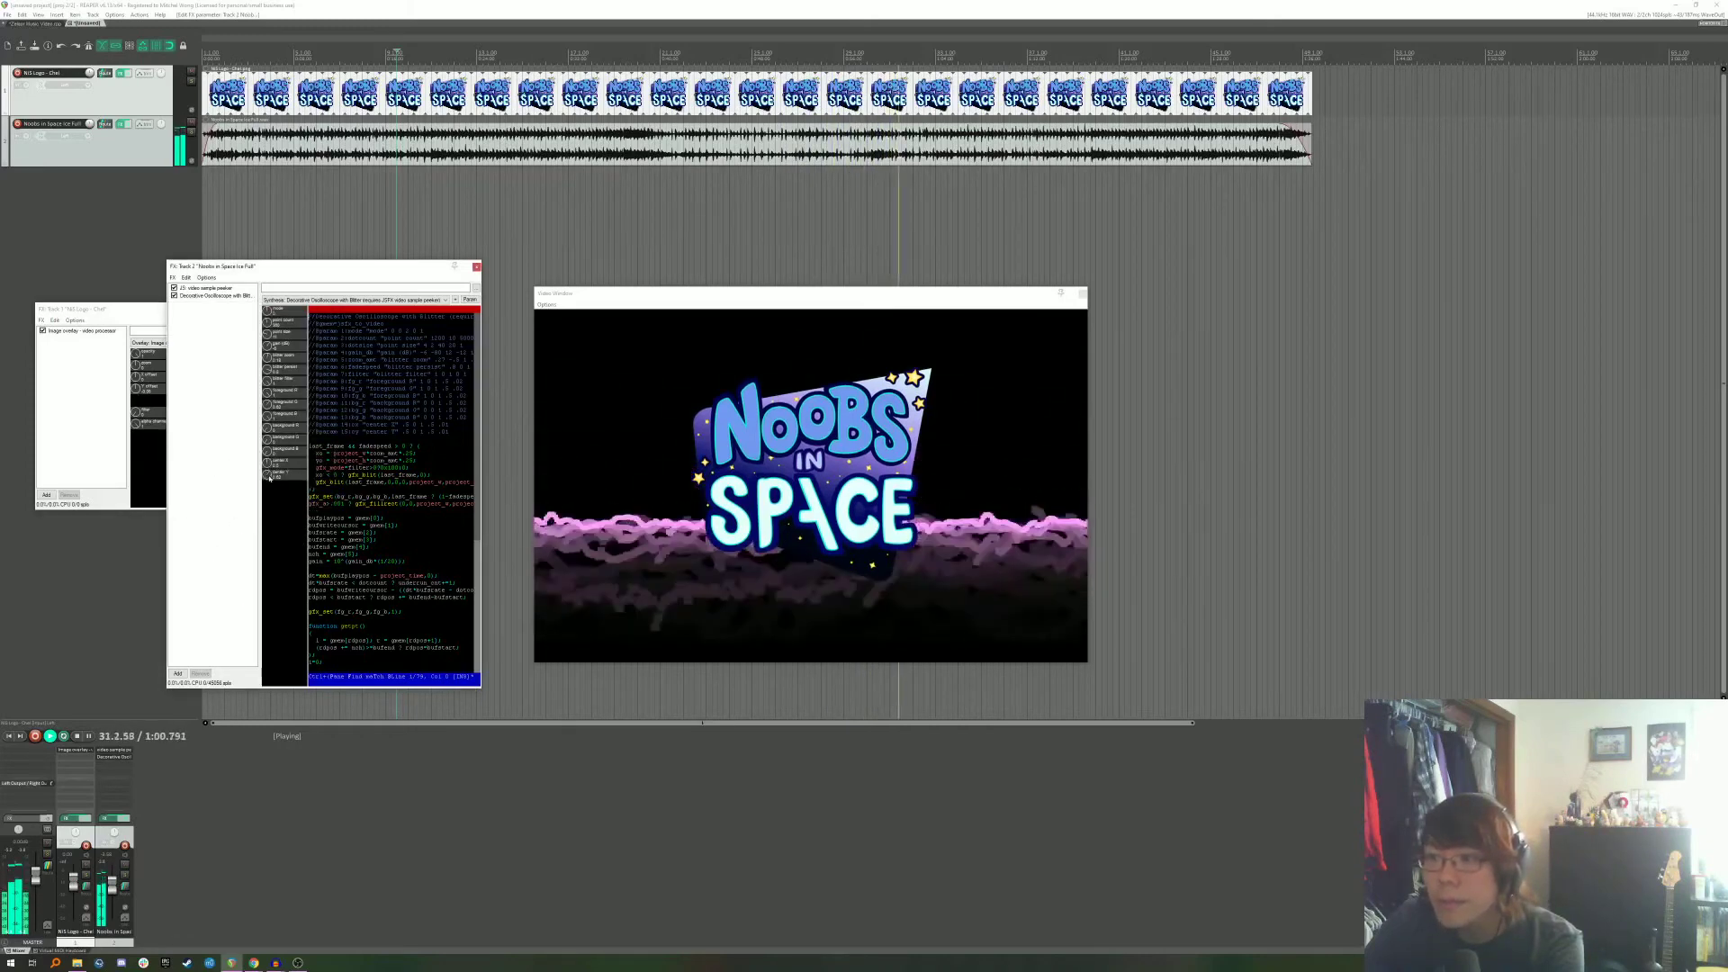
click(114, 425)
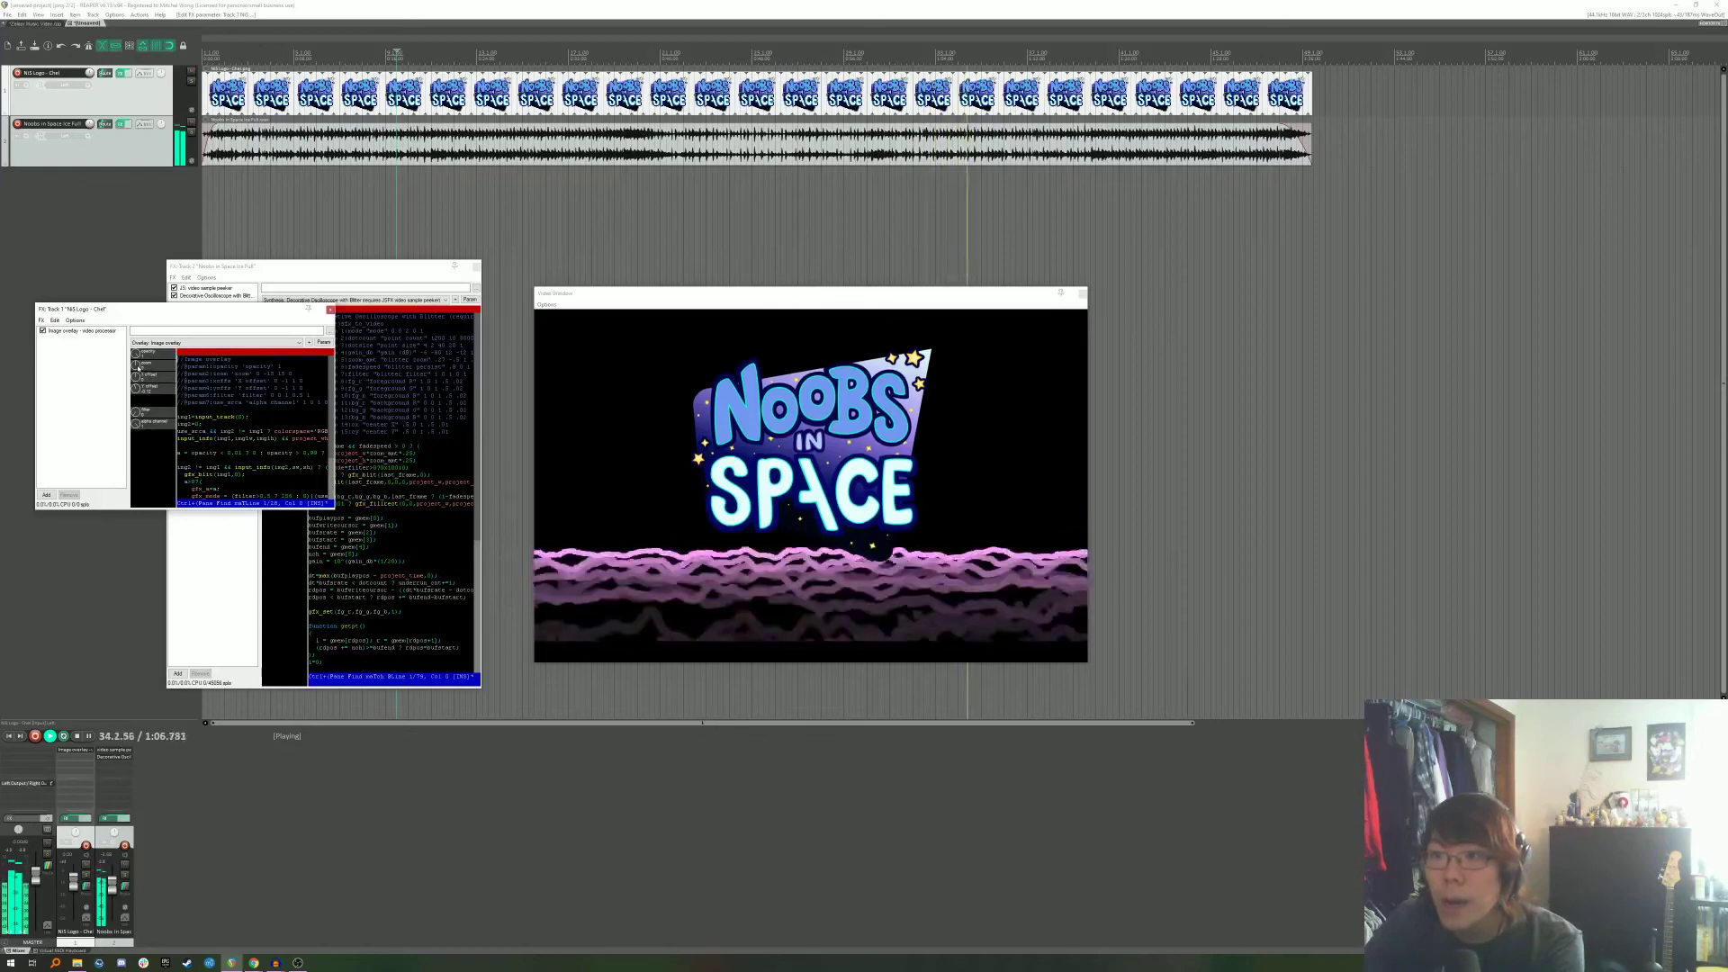
drag(138, 368, 136, 372)
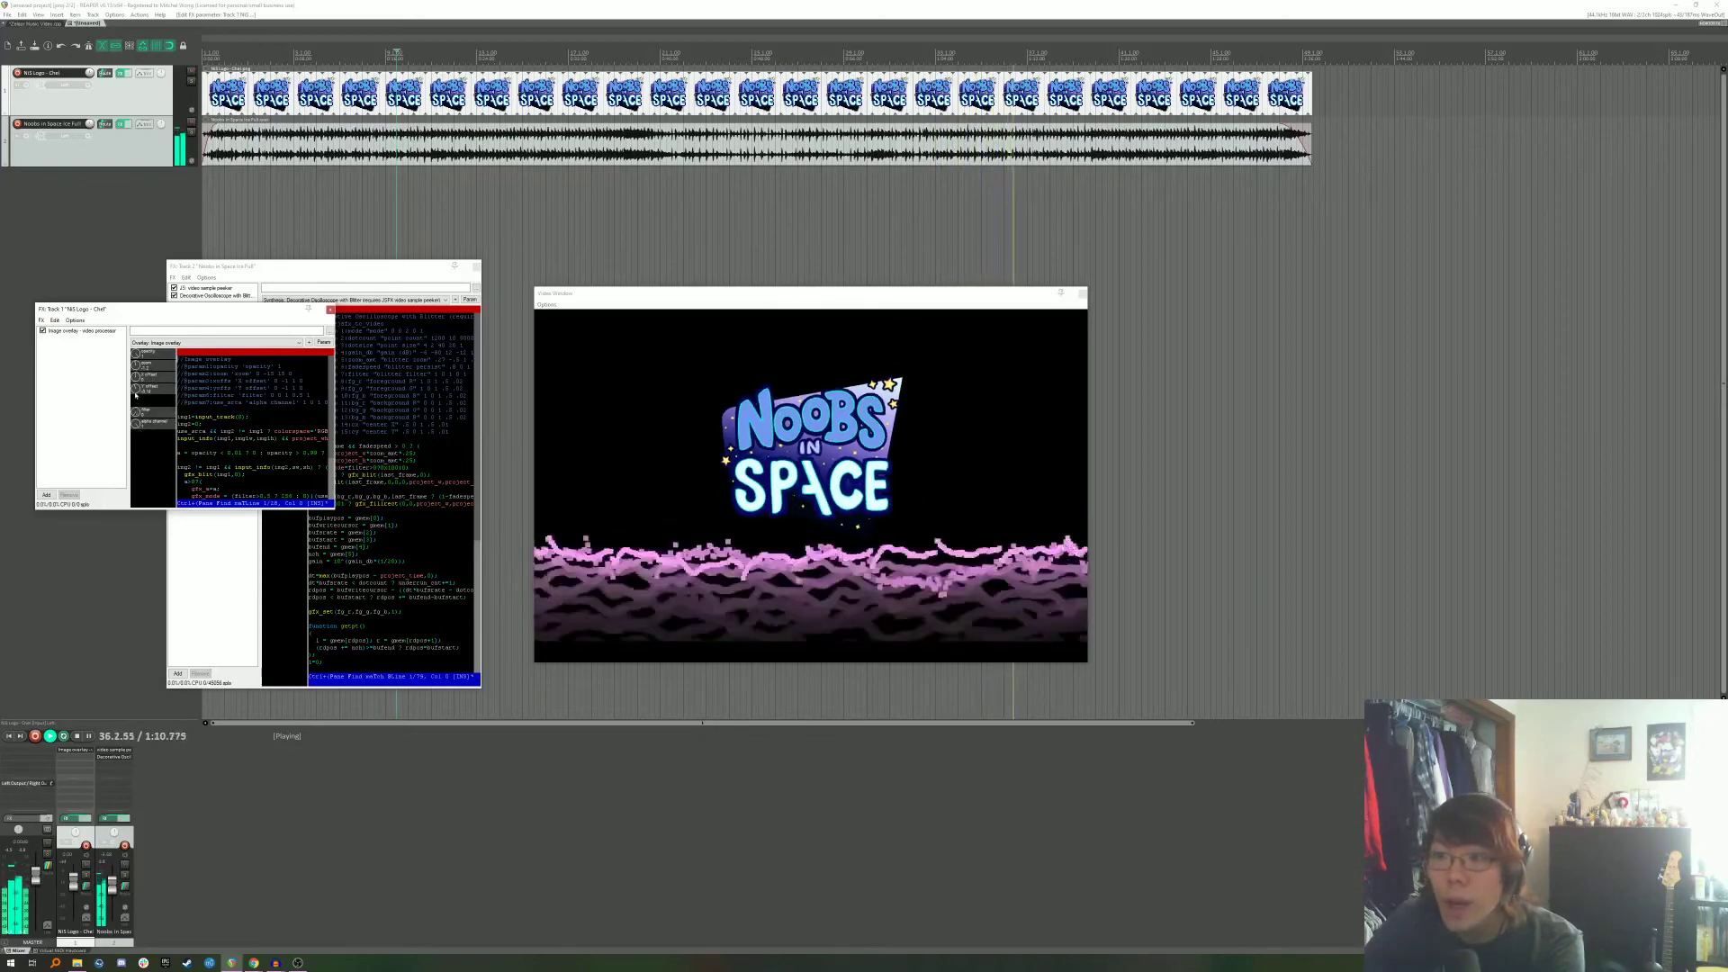
drag(138, 390, 137, 389)
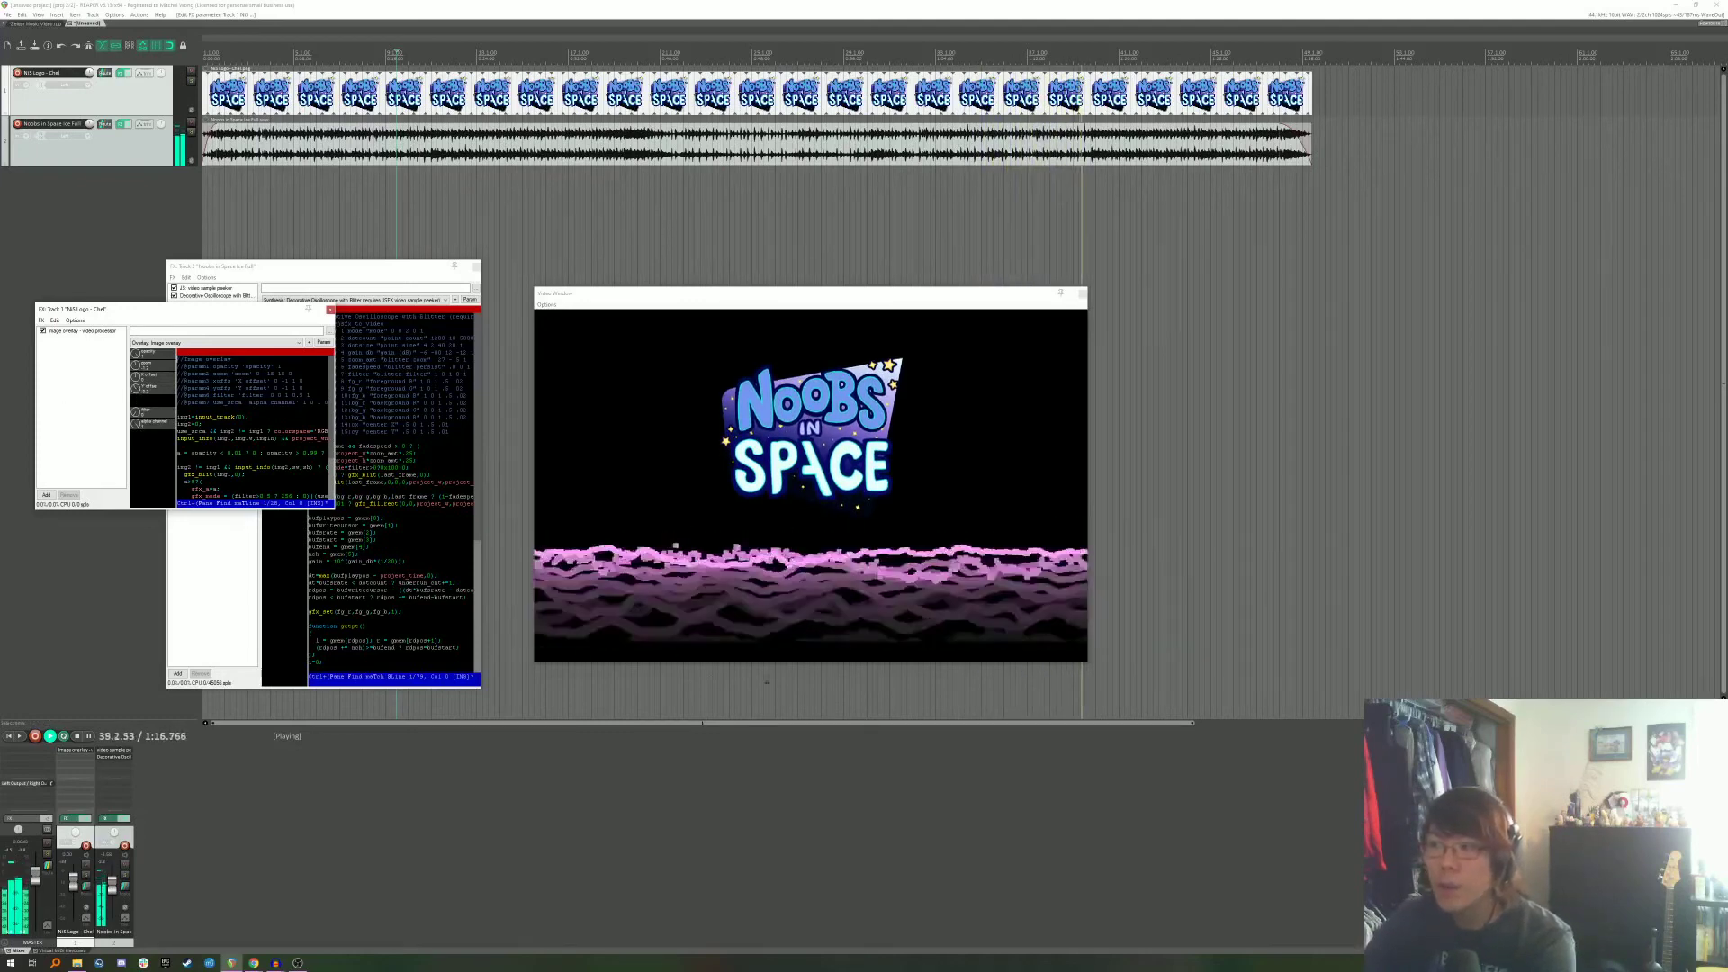
Stop playback, returning the play position to 0:17.
key(space)
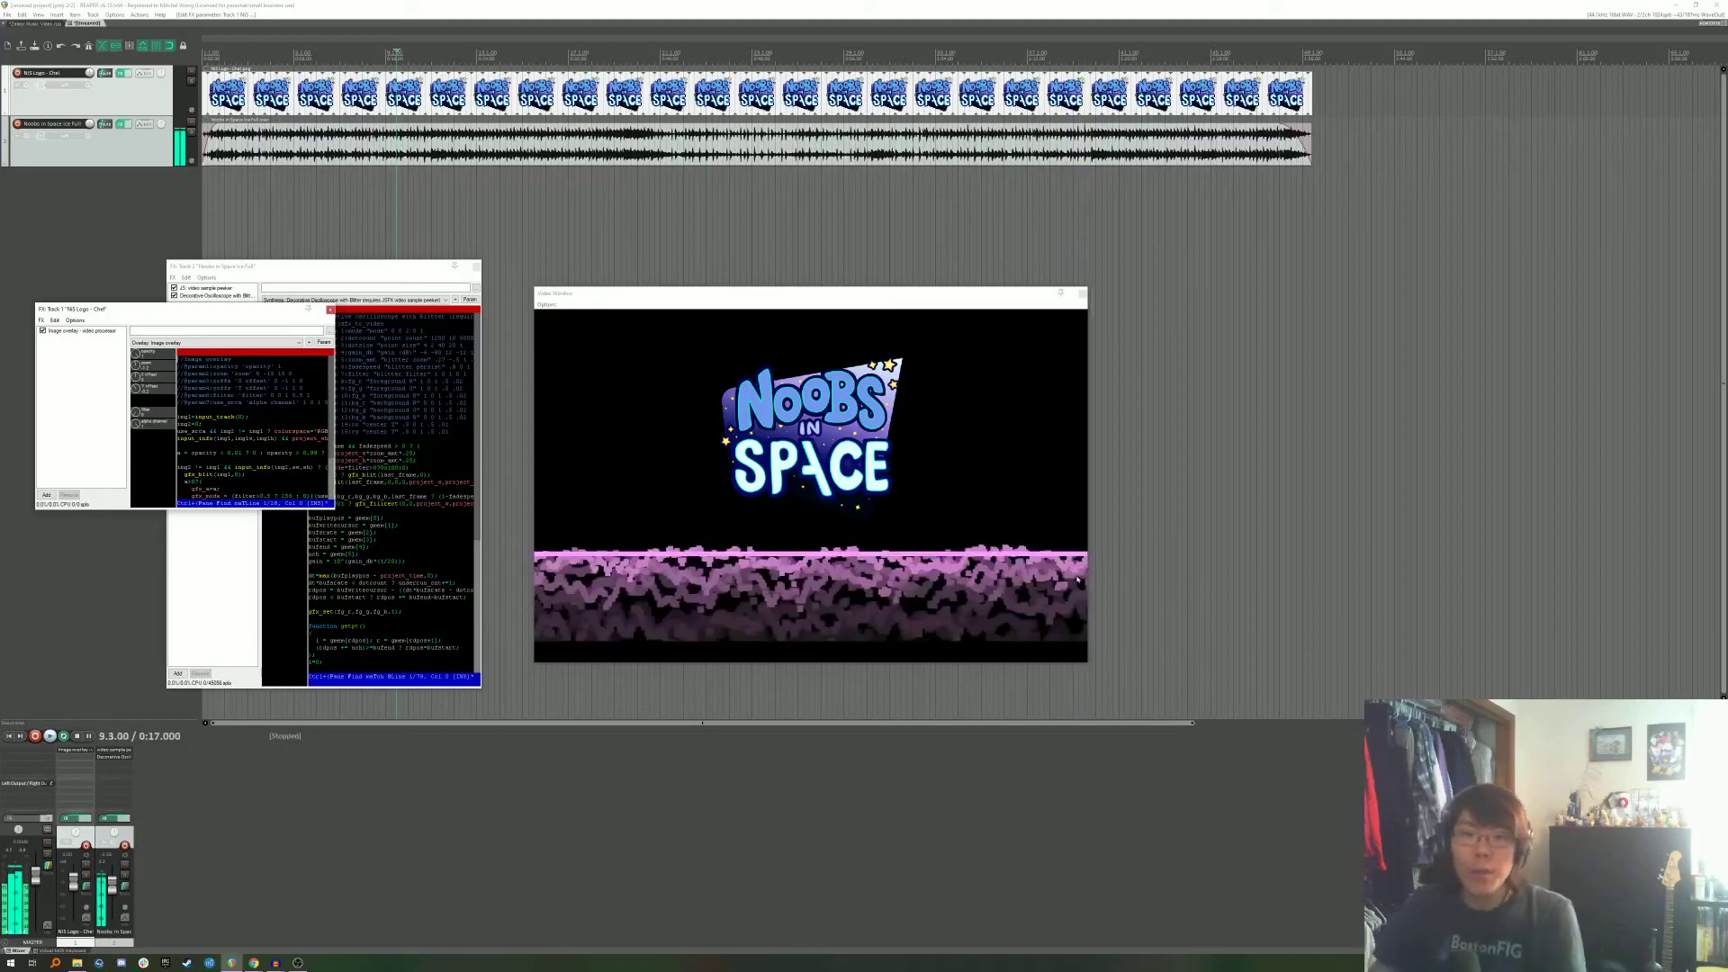